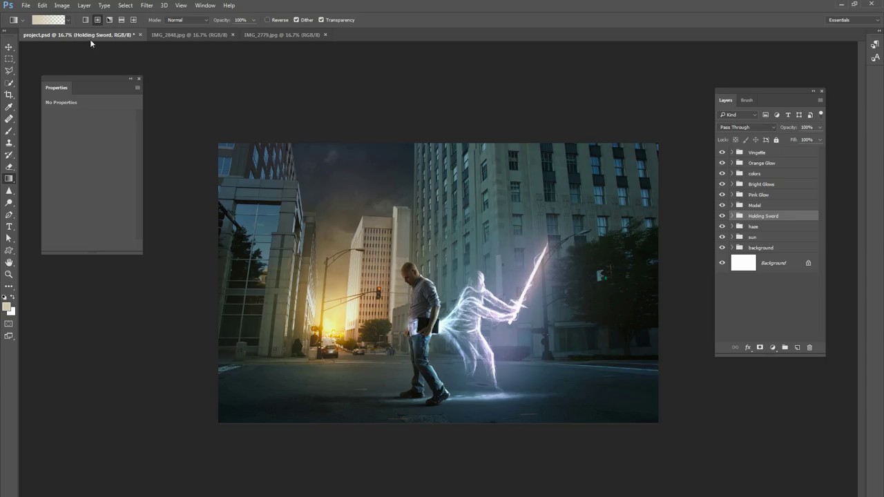
Step: Hide the Vingette through haze groups, leaving only the empty street and sun glow
{"action": "left_click", "coordinate": [9, 47]}
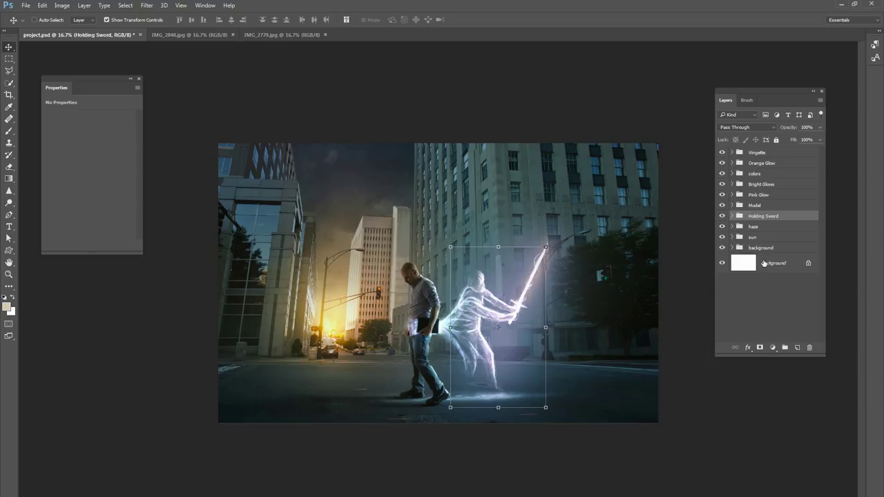
{"action": "left_click", "coordinate": [764, 263]}
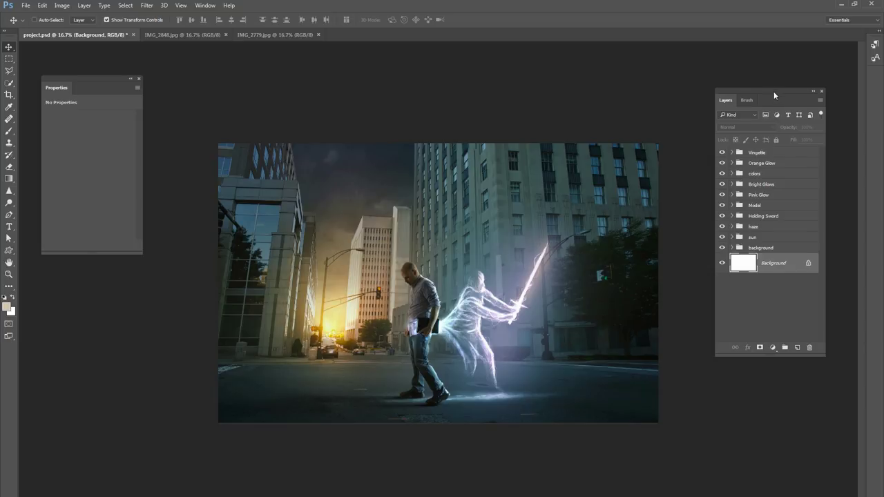
{"action": "left_click_drag", "start_coordinate": [773, 90], "coordinate": [752, 93]}
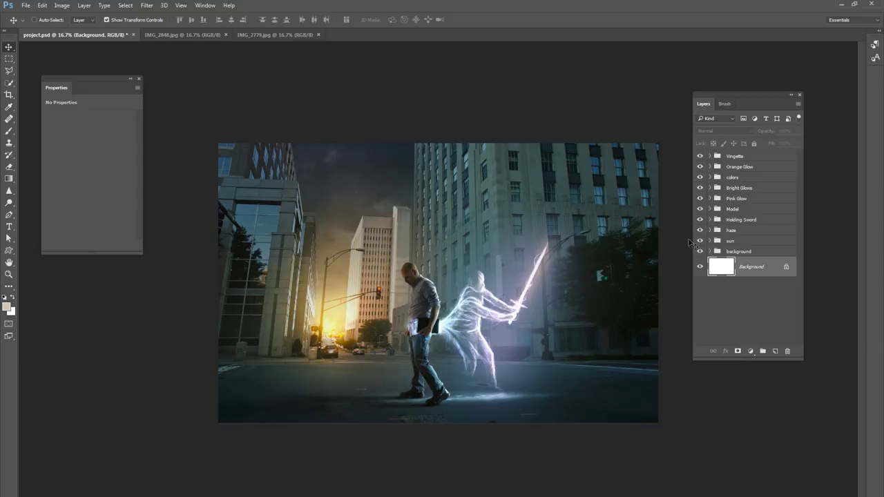
{"action": "left_click_drag", "start_coordinate": [701, 228], "coordinate": [699, 156]}
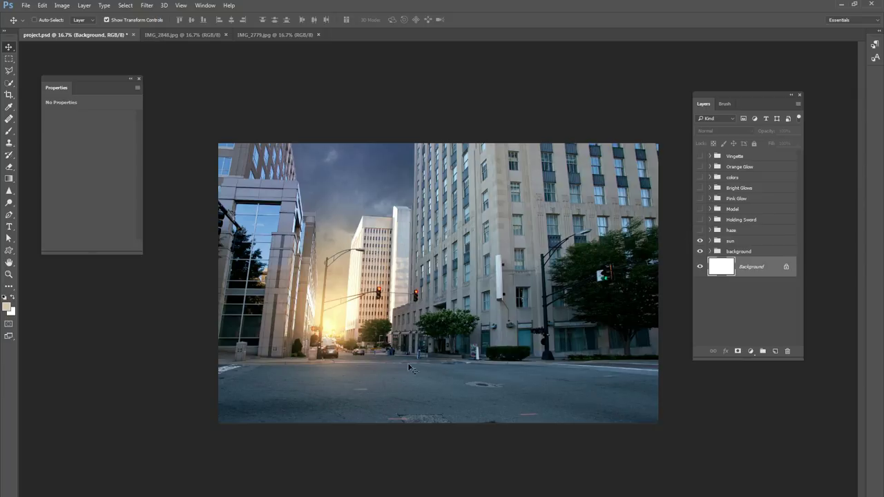
{"action": "left_click", "coordinate": [207, 36]}
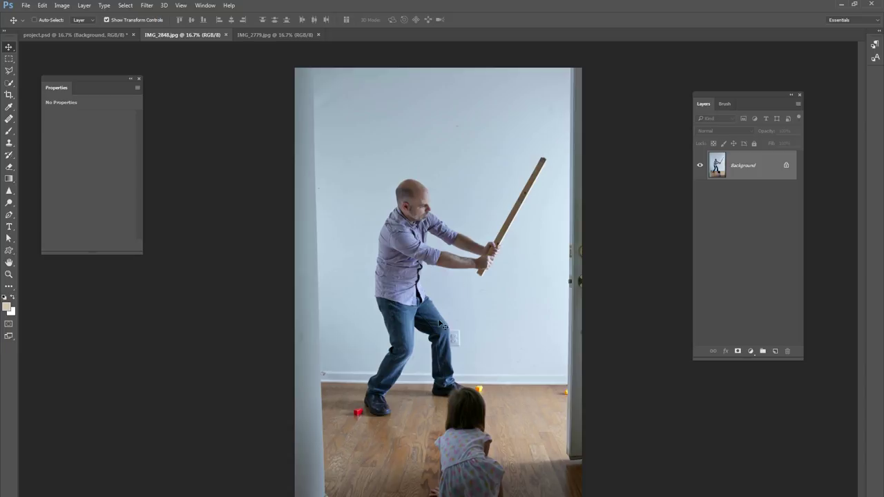
{"action": "left_click", "coordinate": [250, 35]}
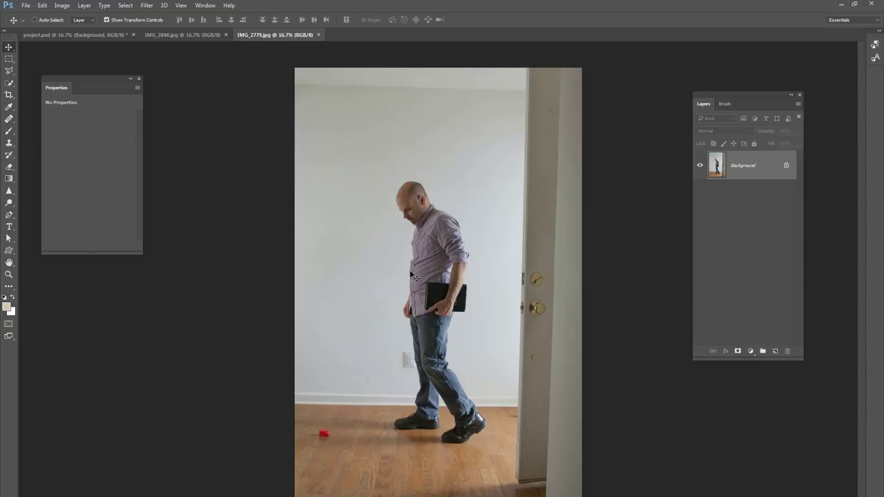
{"action": "left_click", "coordinate": [218, 34]}
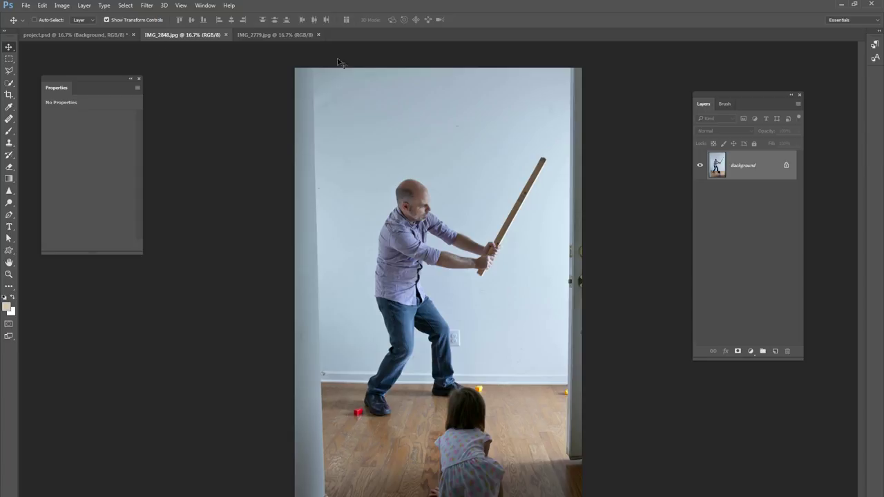
{"action": "left_click", "coordinate": [114, 35]}
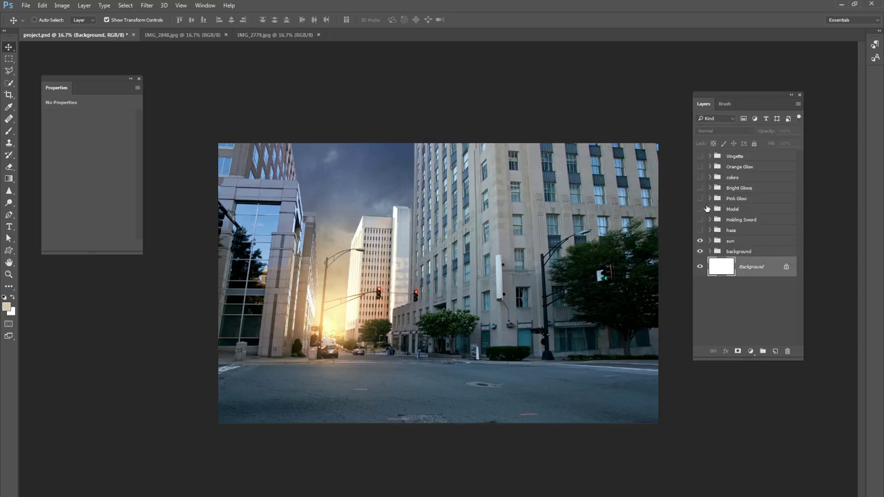
Step: Show the Model group's walking man, hiding its two adjustment layers but keeping the sadhow shadow
{"action": "left_click", "coordinate": [710, 210]}
{"action": "left_click", "coordinate": [700, 209]}
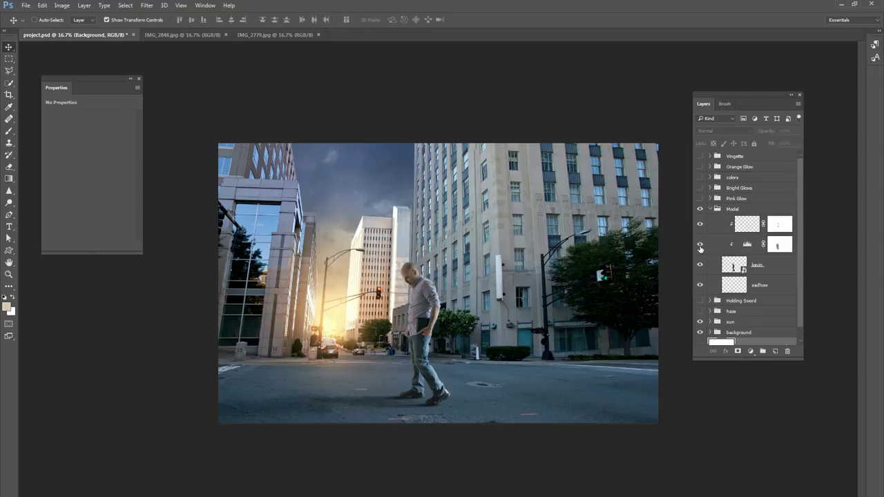
{"action": "left_click", "coordinate": [700, 244]}
{"action": "left_click", "coordinate": [700, 223]}
{"action": "left_click", "coordinate": [700, 284]}
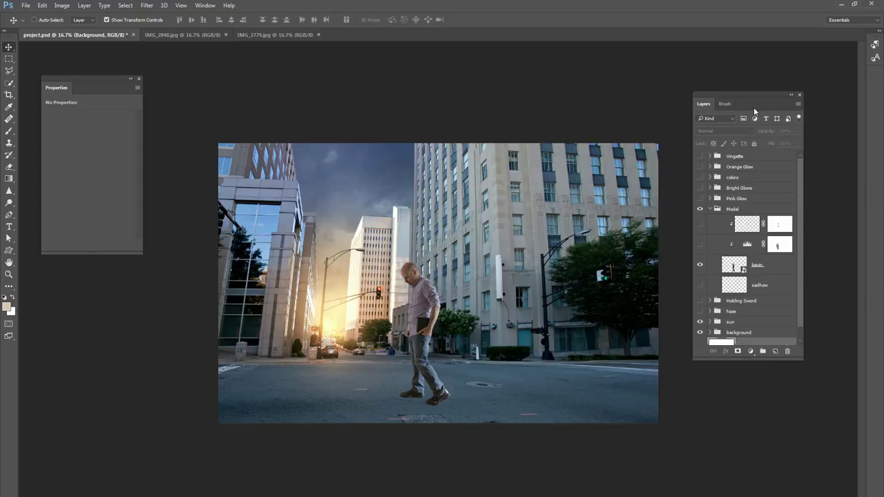
{"action": "key", "text": "ctrl+plus"}
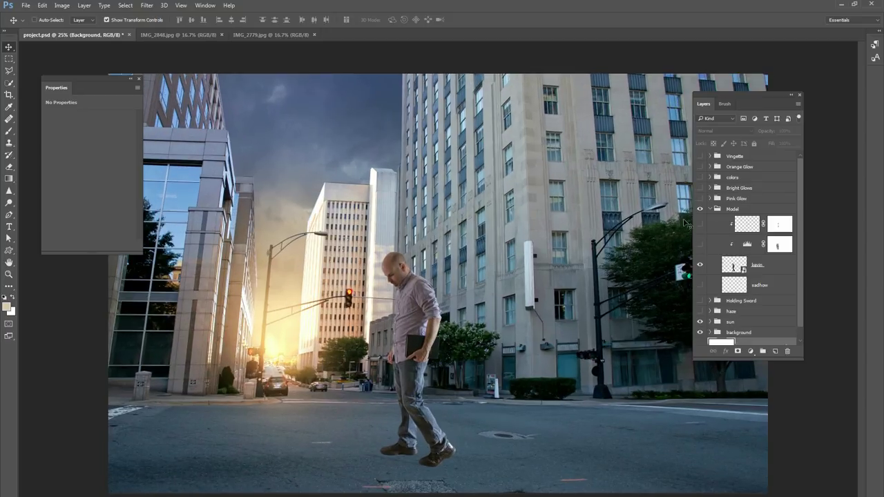
{"action": "left_click", "coordinate": [741, 210]}
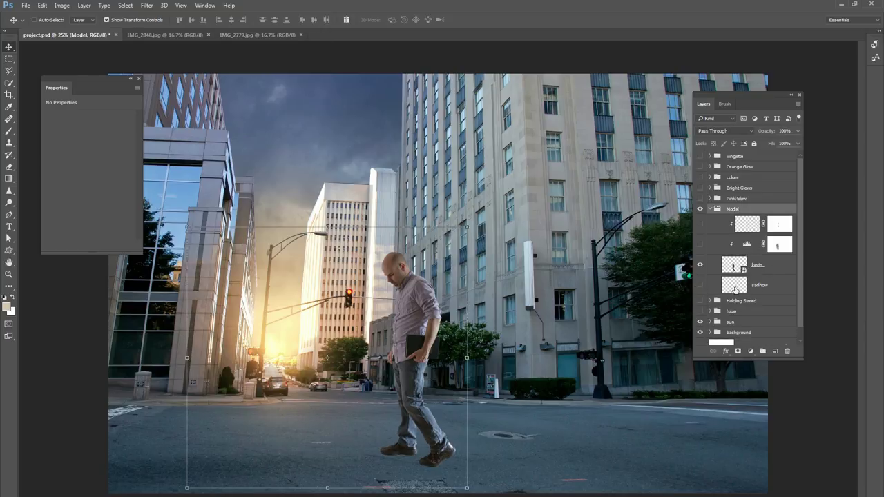
{"action": "left_click", "coordinate": [760, 287]}
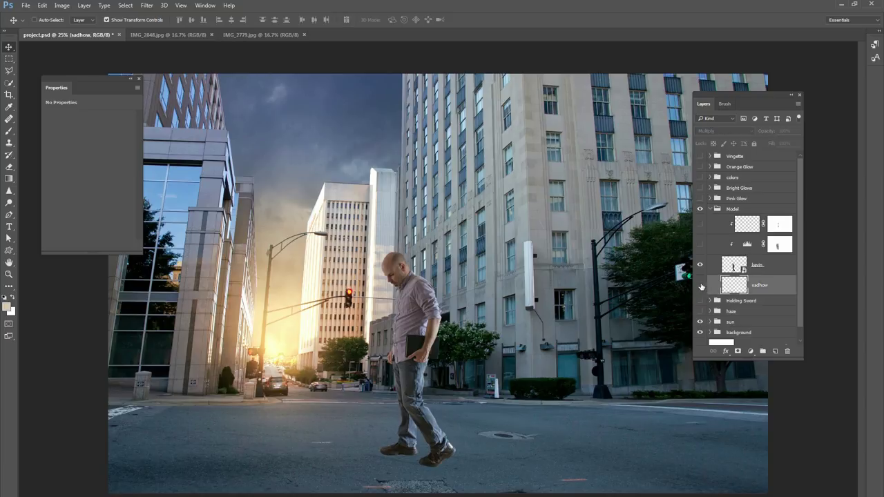
{"action": "left_click", "coordinate": [699, 285]}
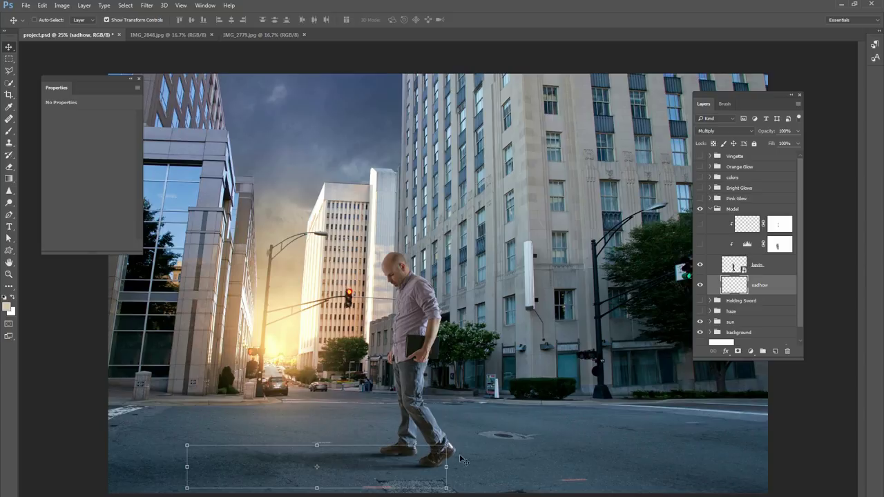
Step: Compare the man's adjustment layer, check the Model group's layer style, and collapse the group
{"action": "left_click", "coordinate": [759, 299]}
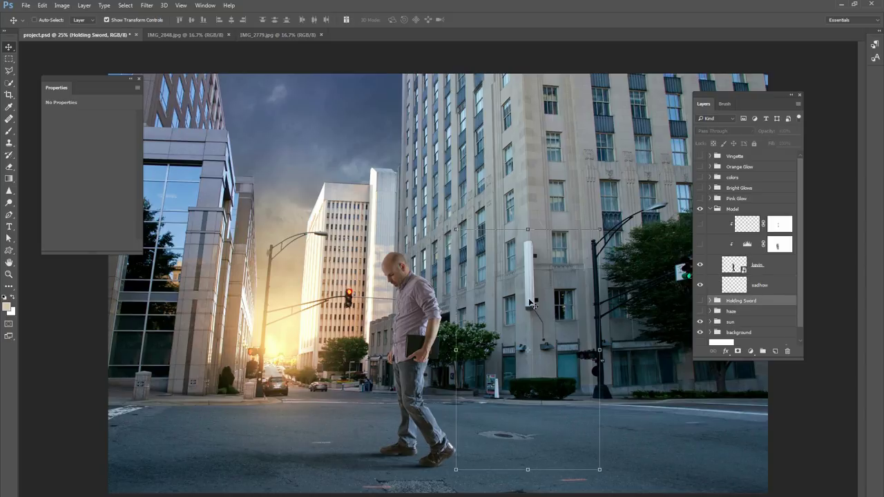
{"action": "left_click", "coordinate": [770, 269]}
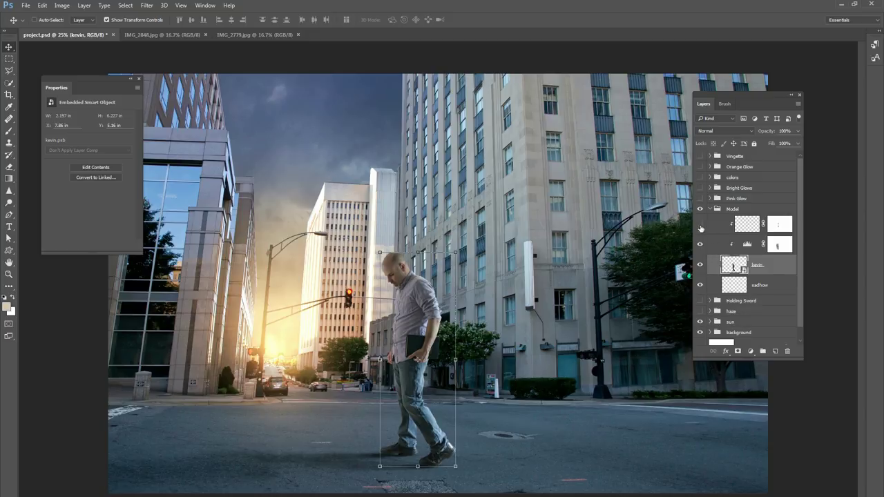
{"action": "left_click", "coordinate": [700, 223]}
{"action": "left_click", "coordinate": [700, 224]}
{"action": "left_click", "coordinate": [714, 210]}
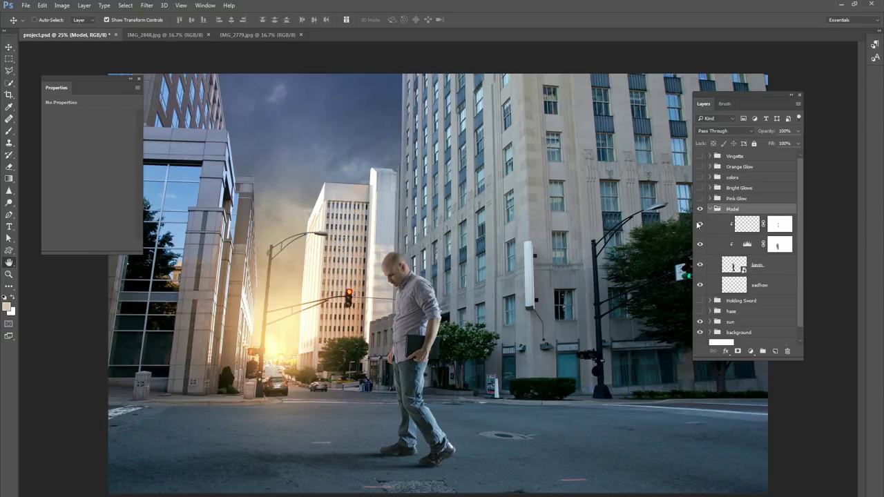
{"action": "double_click", "coordinate": [714, 211]}
{"action": "key", "text": "Escape"}
{"action": "left_click", "coordinate": [712, 210]}
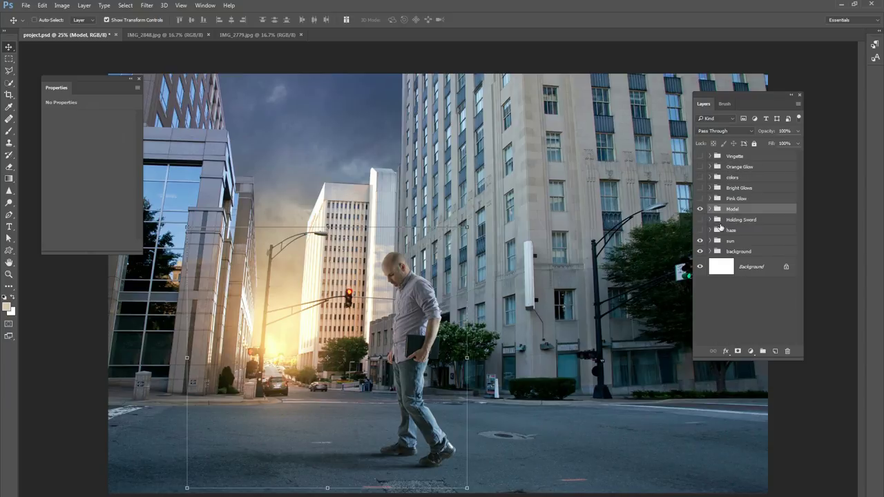
Step: Make the Holding Sword group visible with only its Sword Outline layer shown
{"action": "left_click", "coordinate": [710, 219]}
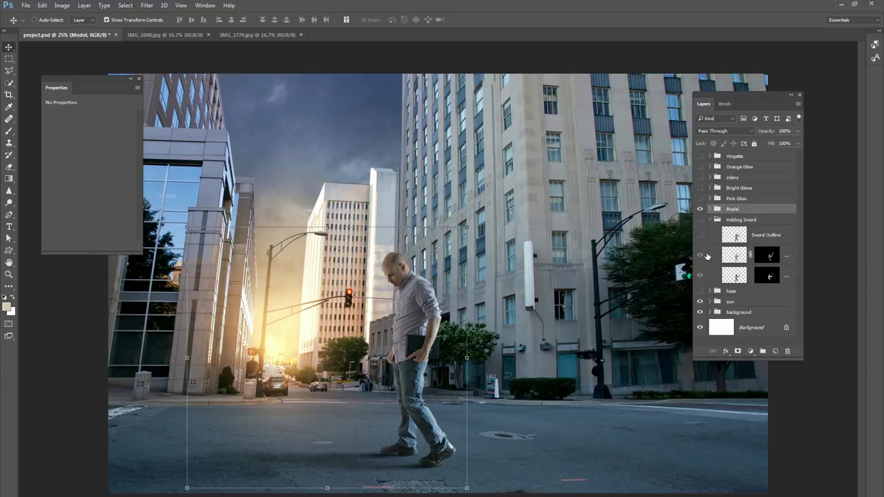
{"action": "left_click", "coordinate": [699, 257]}
{"action": "left_click", "coordinate": [700, 274]}
{"action": "left_click", "coordinate": [699, 235]}
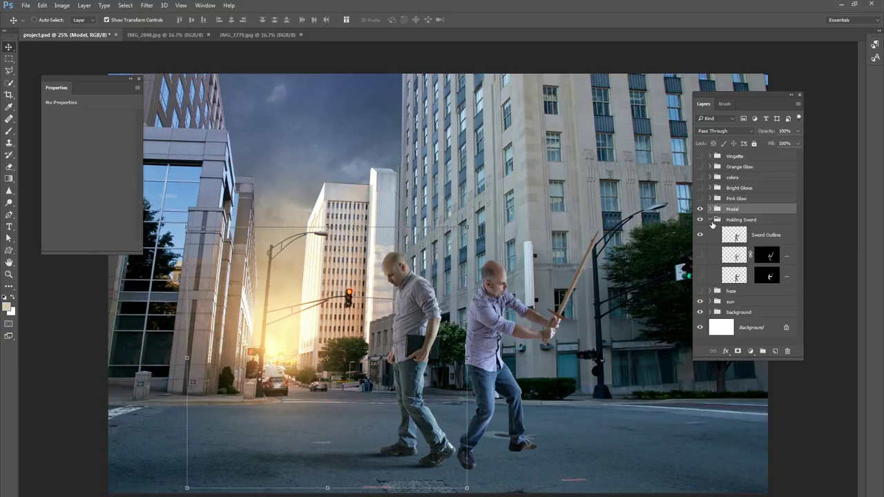
Step: Inspect the wooden sword and both men up close, ending with Sword Outline selected
{"action": "key", "text": "ctrl+minus"}
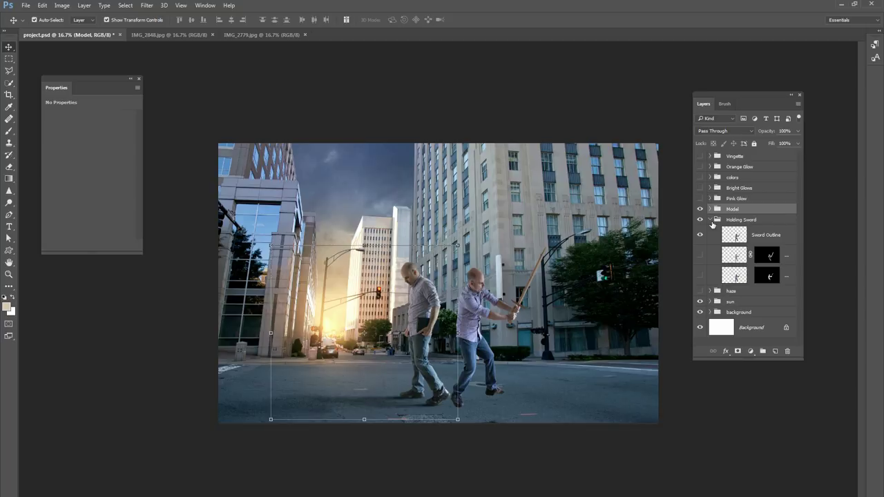
{"action": "key", "text": "ctrl+plus"}
{"action": "key", "text": "ctrl+plus"}
{"action": "key", "text": "ctrl+plus"}
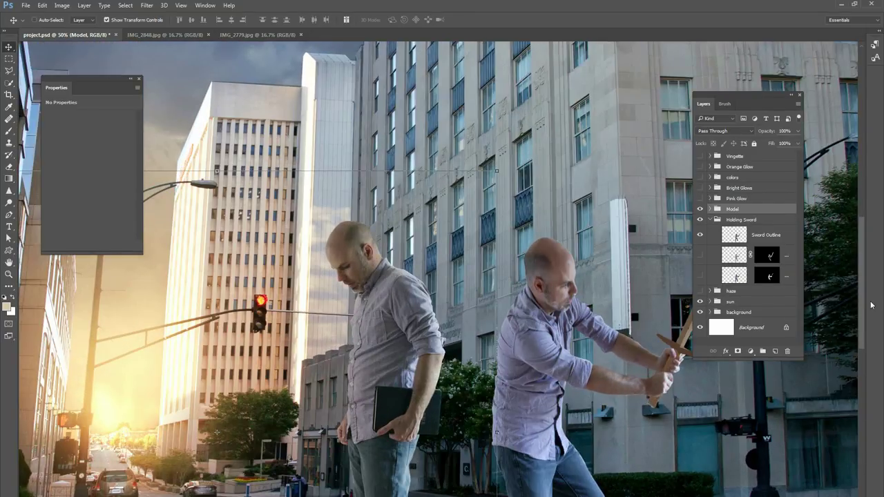
{"action": "left_click_drag", "start_coordinate": [666, 383], "coordinate": [468, 321]}
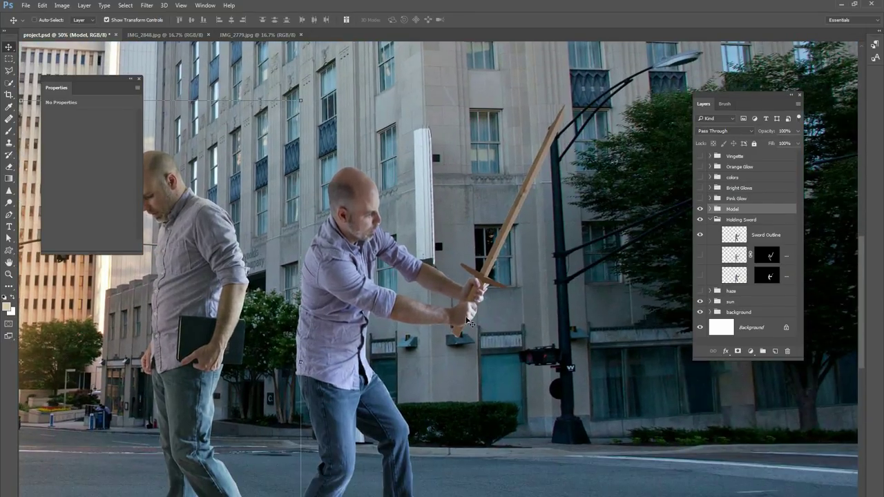
{"action": "key", "text": "ctrl+plus"}
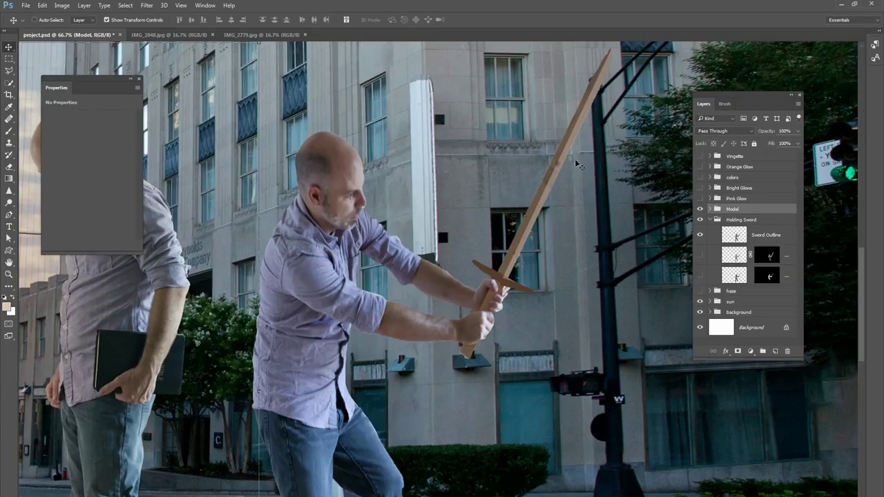
{"action": "left_click_drag", "start_coordinate": [609, 96], "coordinate": [571, 161]}
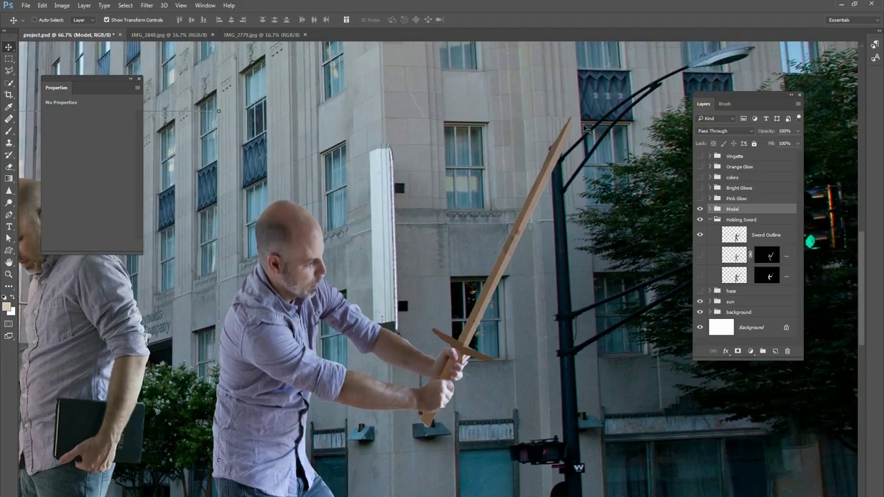
{"action": "key", "text": "ctrl+minus"}
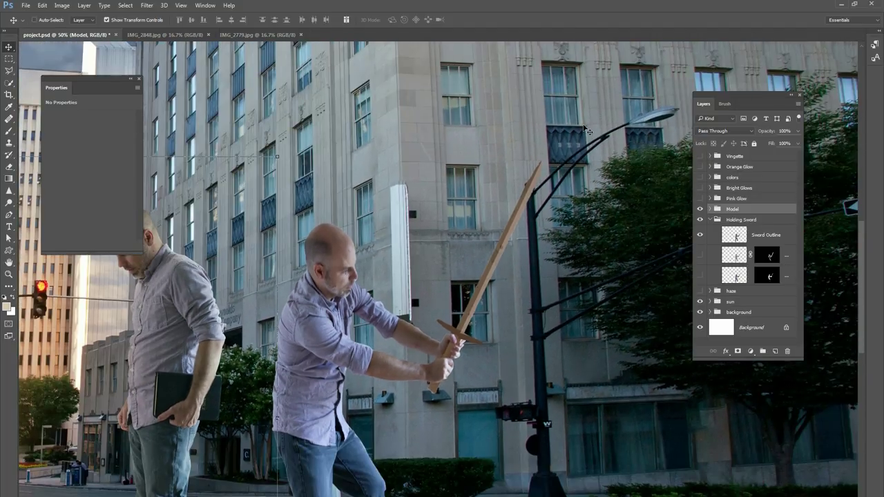
{"action": "left_click_drag", "start_coordinate": [511, 366], "coordinate": [548, 312]}
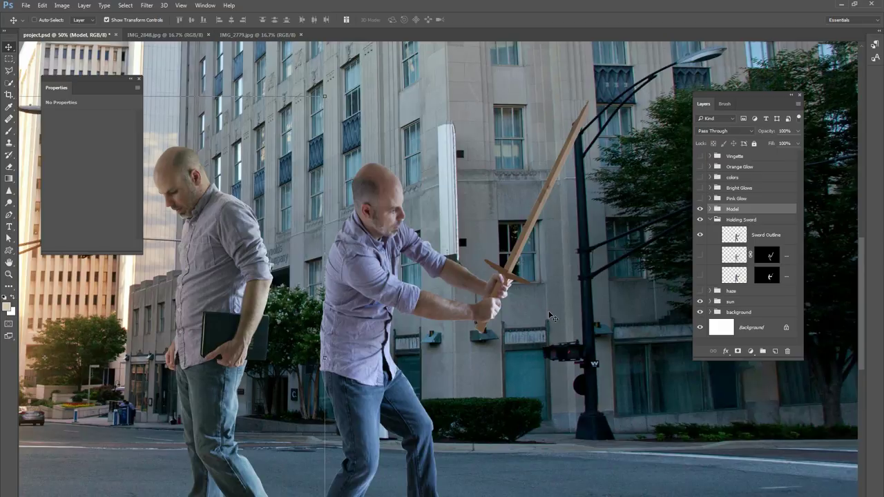
{"action": "key", "text": "ctrl+minus"}
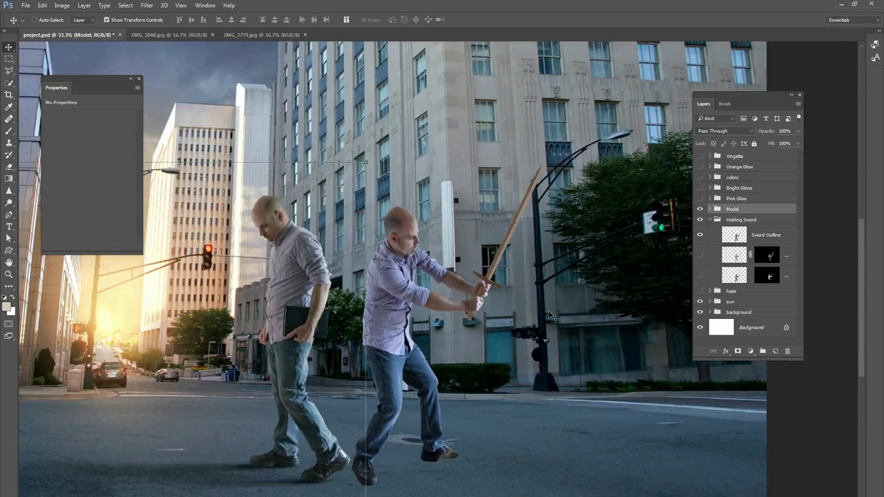
{"action": "key", "text": "ctrl+minus"}
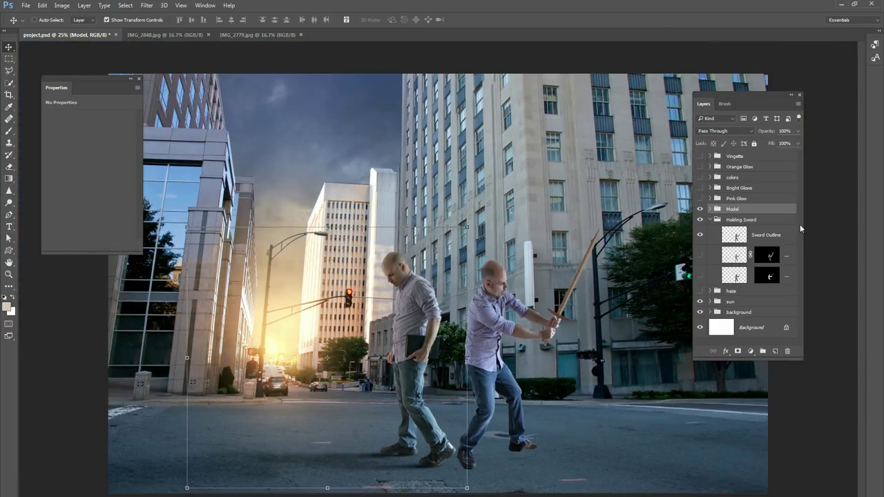
{"action": "left_click", "coordinate": [753, 236]}
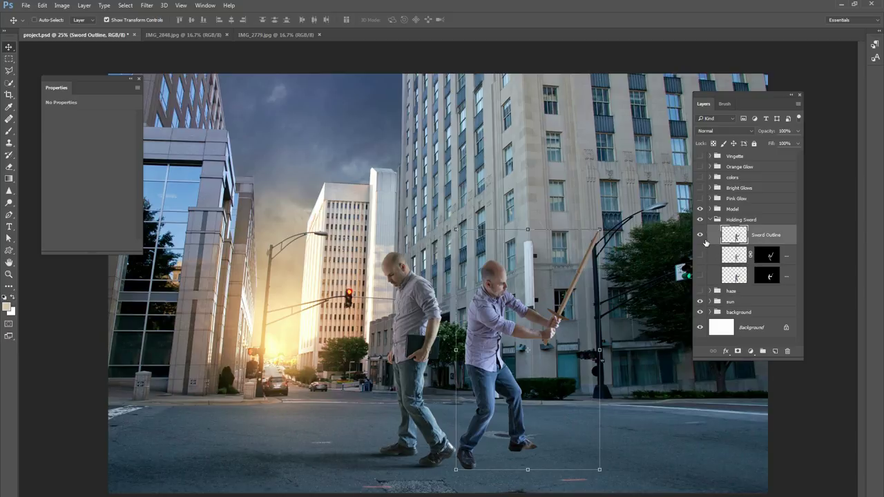
Step: Hide Sword Outline and show the bottom sword layer at Normal, 100% opacity
{"action": "left_click", "coordinate": [700, 235]}
{"action": "left_click", "coordinate": [700, 277]}
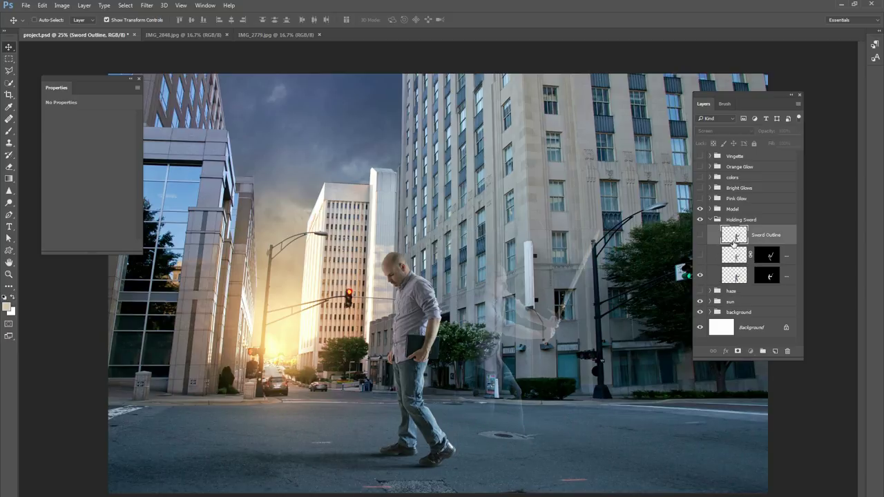
{"action": "left_click", "coordinate": [734, 275]}
{"action": "left_click", "coordinate": [736, 130]}
{"action": "left_click", "coordinate": [718, 133]}
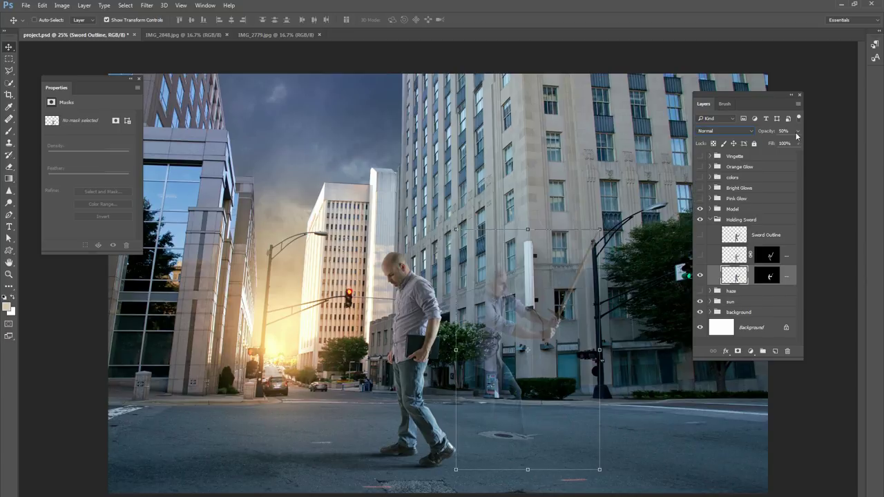
{"action": "left_click", "coordinate": [798, 130]}
{"action": "left_click_drag", "start_coordinate": [773, 142], "coordinate": [820, 145]}
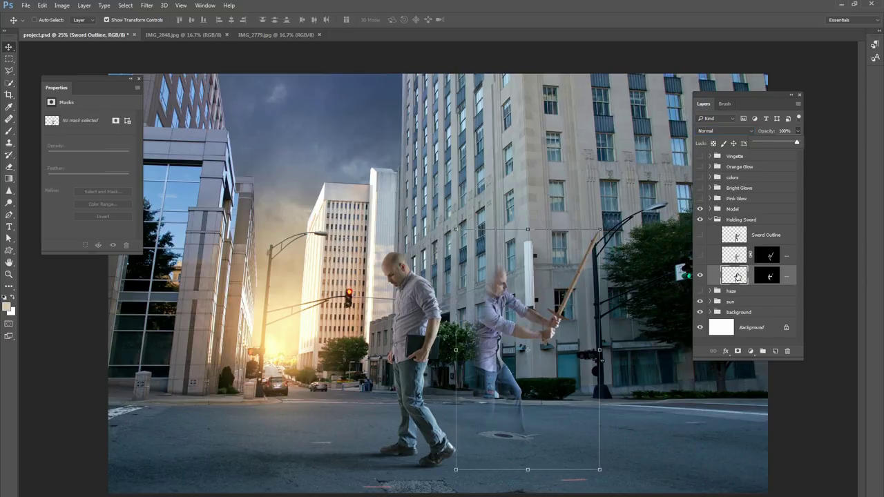
{"action": "left_click", "coordinate": [754, 171]}
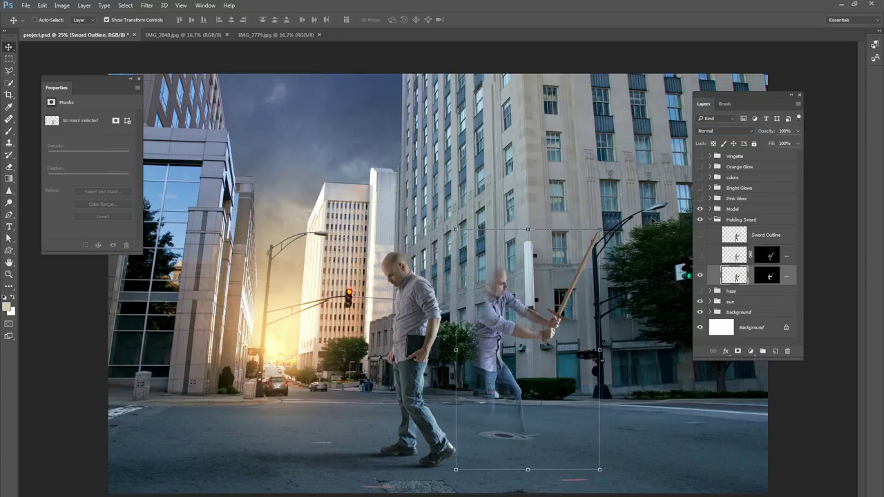
Step: Set the bottom sword layer to Screen blending at about half opacity
{"action": "left_click", "coordinate": [700, 275]}
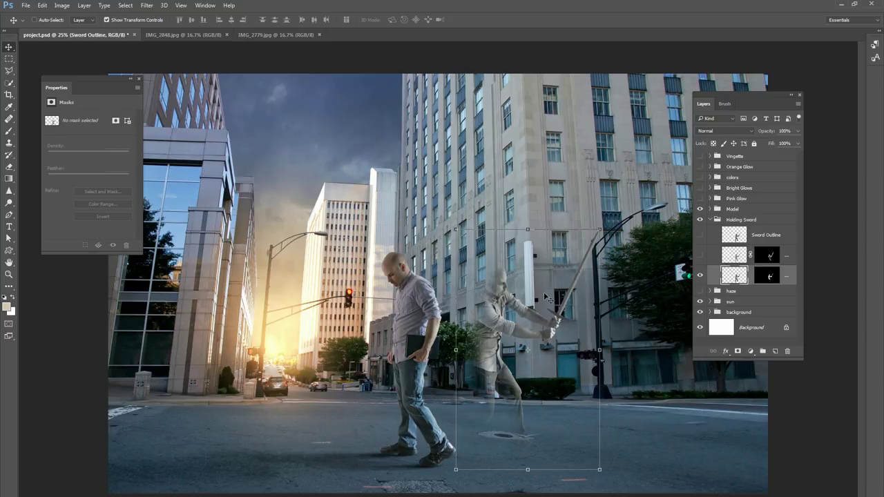
{"action": "left_click", "coordinate": [732, 257]}
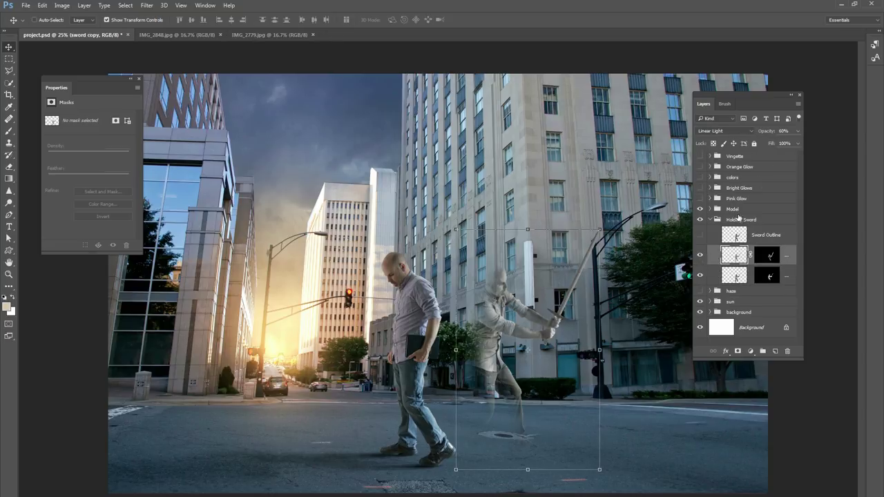
{"action": "left_click", "coordinate": [701, 276]}
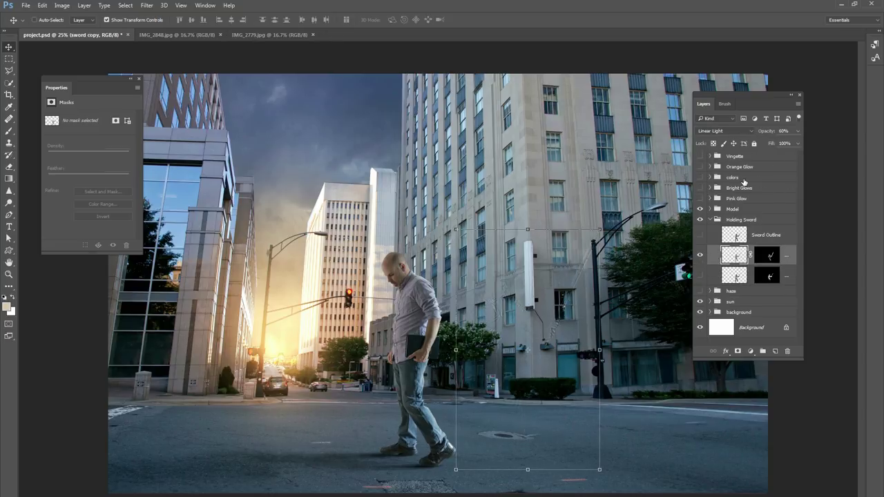
{"action": "left_click", "coordinate": [700, 275]}
{"action": "left_click", "coordinate": [734, 276]}
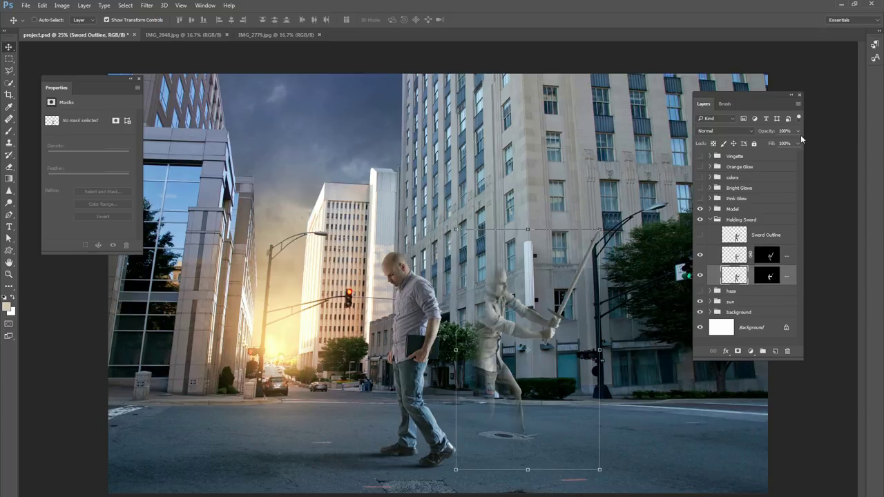
{"action": "left_click", "coordinate": [722, 130]}
{"action": "left_click", "coordinate": [708, 194]}
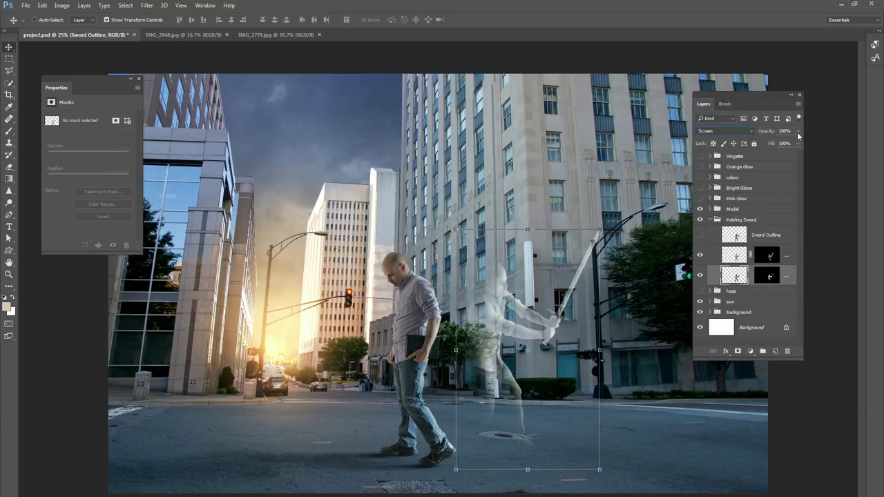
{"action": "left_click", "coordinate": [798, 131]}
{"action": "left_click_drag", "start_coordinate": [779, 143], "coordinate": [777, 144]}
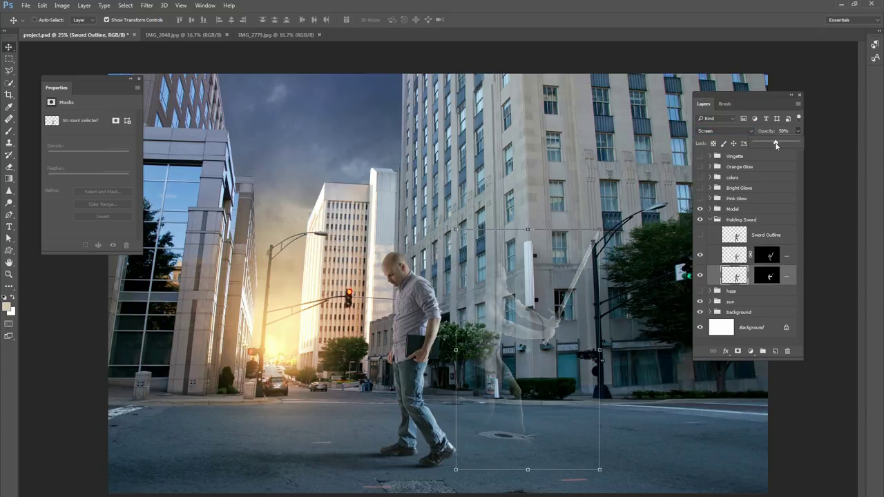
Step: Set the sword copy layer to Normal at 100% opacity
{"action": "left_click", "coordinate": [777, 261]}
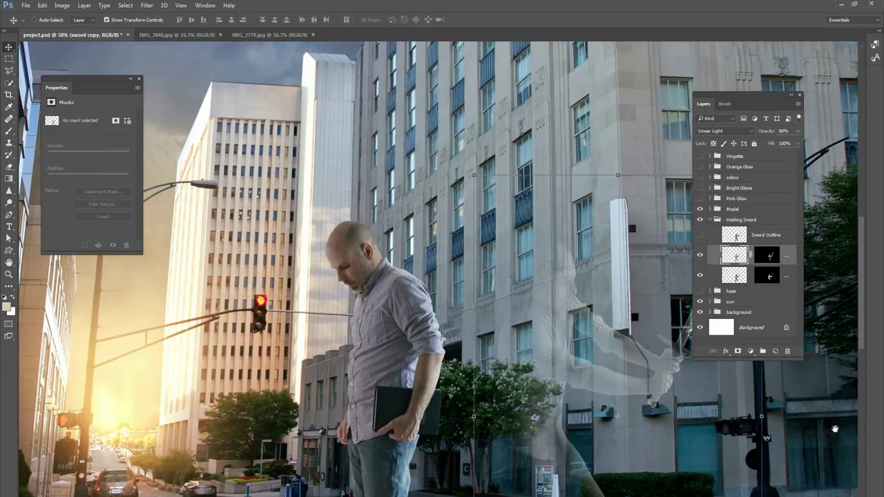
{"action": "left_click_drag", "start_coordinate": [835, 429], "coordinate": [683, 339]}
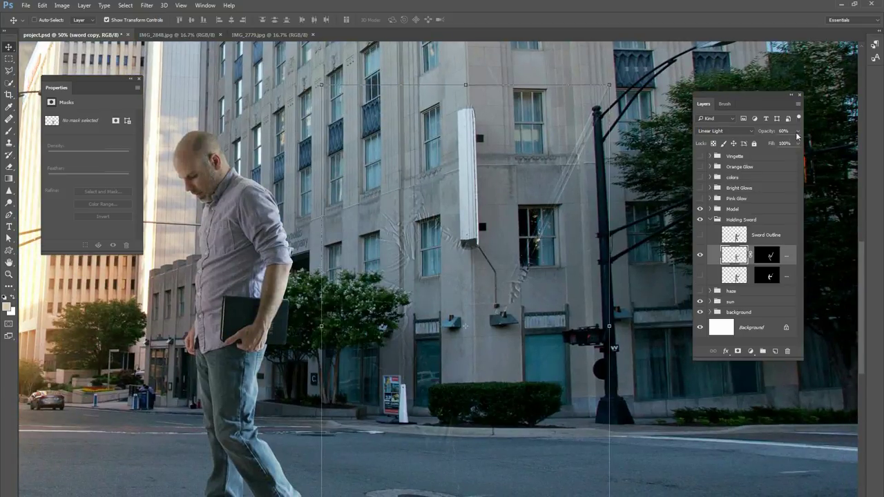
{"action": "left_click_drag", "start_coordinate": [798, 131], "coordinate": [822, 140]}
{"action": "right_click", "coordinate": [822, 140]}
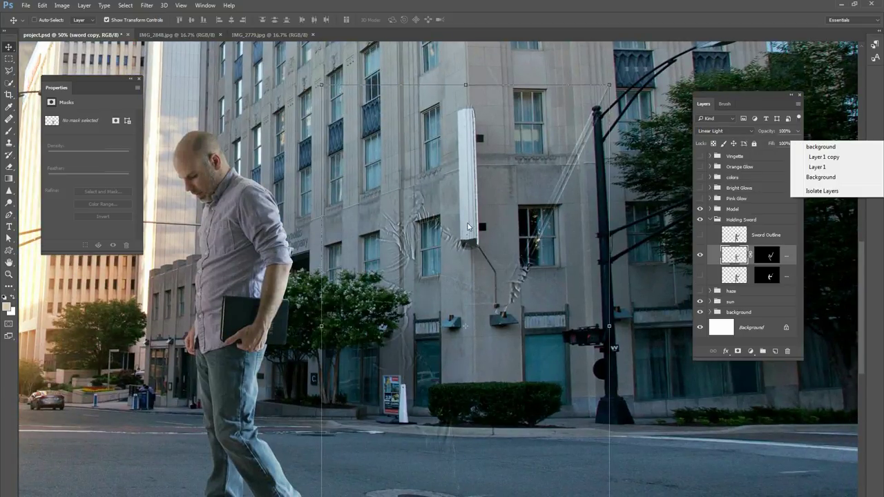
{"action": "left_click", "coordinate": [701, 134]}
{"action": "left_click", "coordinate": [719, 130]}
{"action": "left_click", "coordinate": [712, 139]}
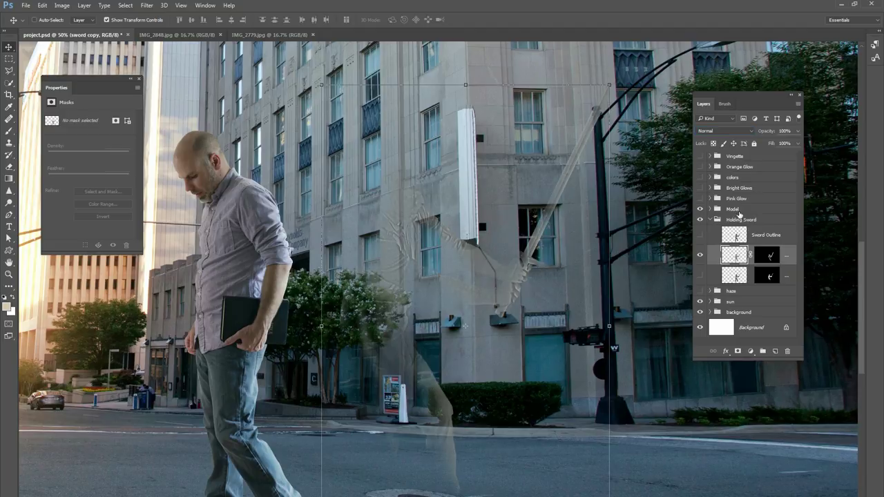
Step: Set the sword copy to Linear Light at 52% opacity with the bottom sword layer shown
{"action": "left_click", "coordinate": [722, 128]}
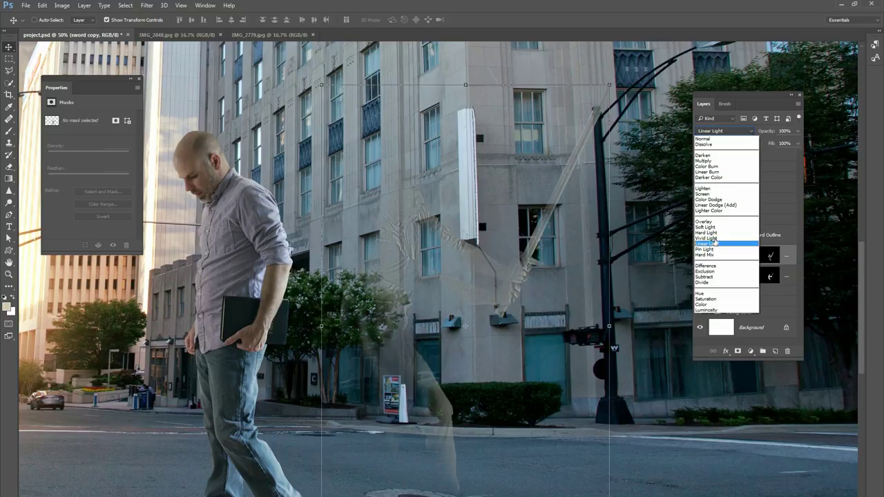
{"action": "left_click", "coordinate": [715, 244]}
{"action": "left_click", "coordinate": [796, 143]}
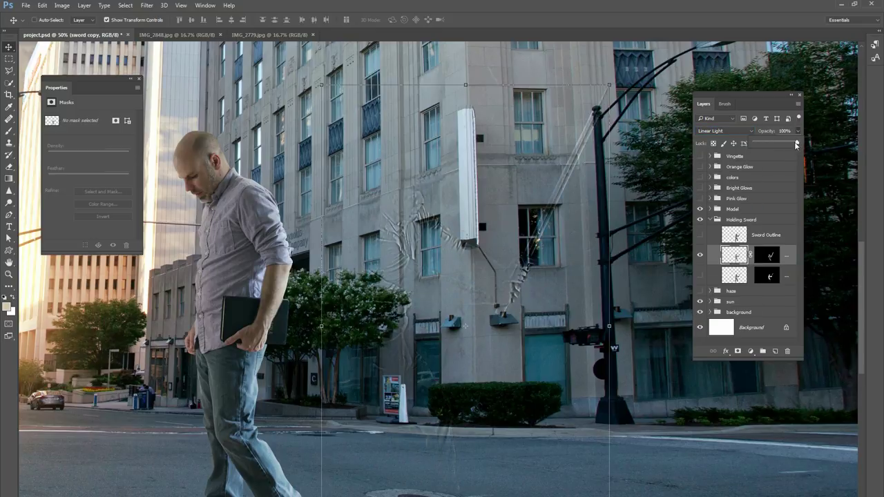
{"action": "left_click_drag", "start_coordinate": [796, 143], "coordinate": [777, 143]}
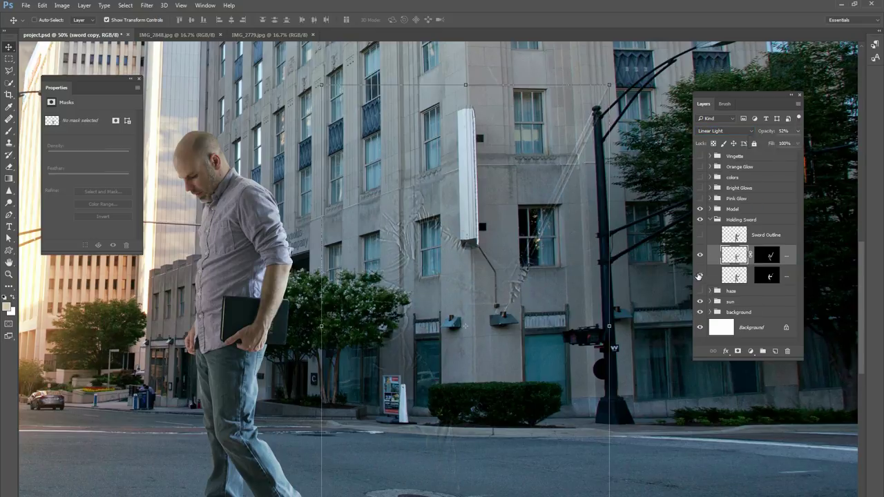
{"action": "left_click", "coordinate": [699, 275]}
{"action": "scroll", "coordinate": [601, 275], "scroll_direction": "down", "scroll_amount": 3}
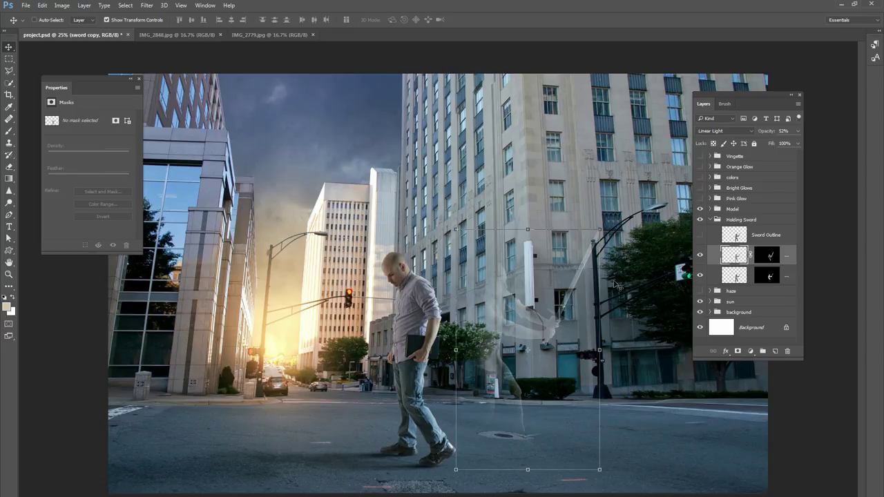
Step: Recheck the solid Sword Outline, hide it again, and collapse the Holding Sword group
{"action": "left_click", "coordinate": [699, 235]}
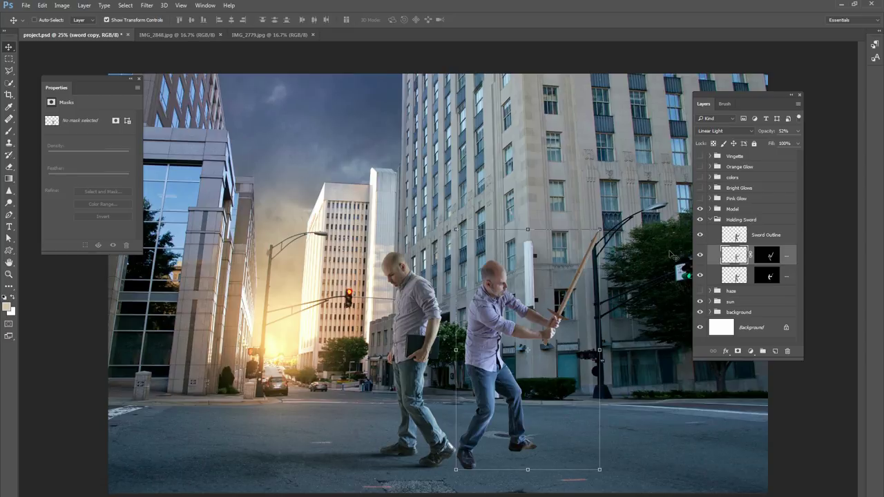
{"action": "left_click", "coordinate": [763, 236]}
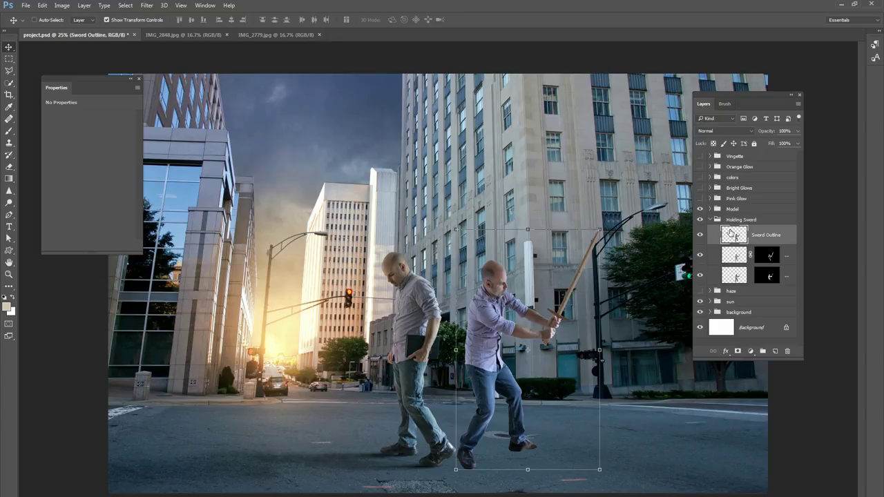
{"action": "left_click", "coordinate": [699, 234]}
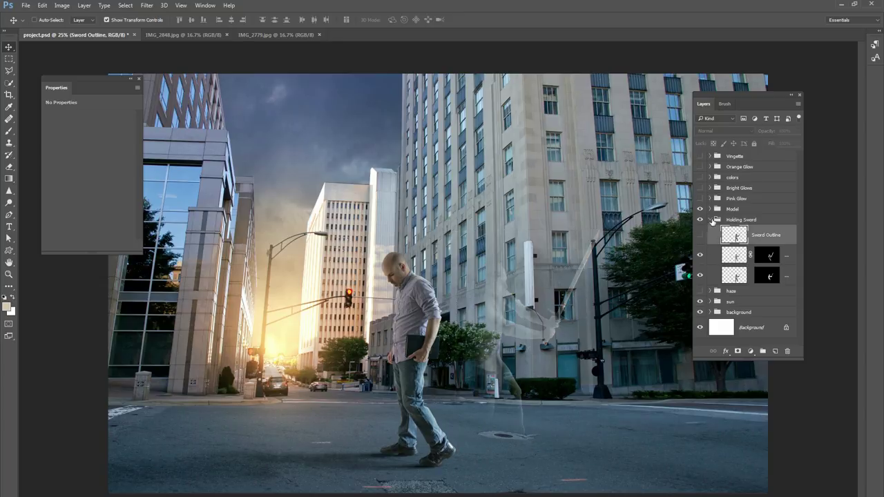
{"action": "left_click", "coordinate": [711, 220]}
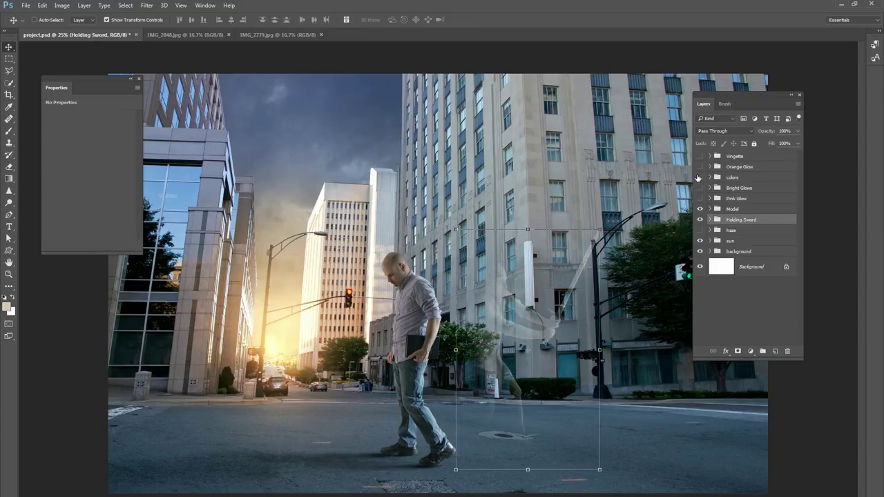
{"action": "key", "text": "ctrl+minus"}
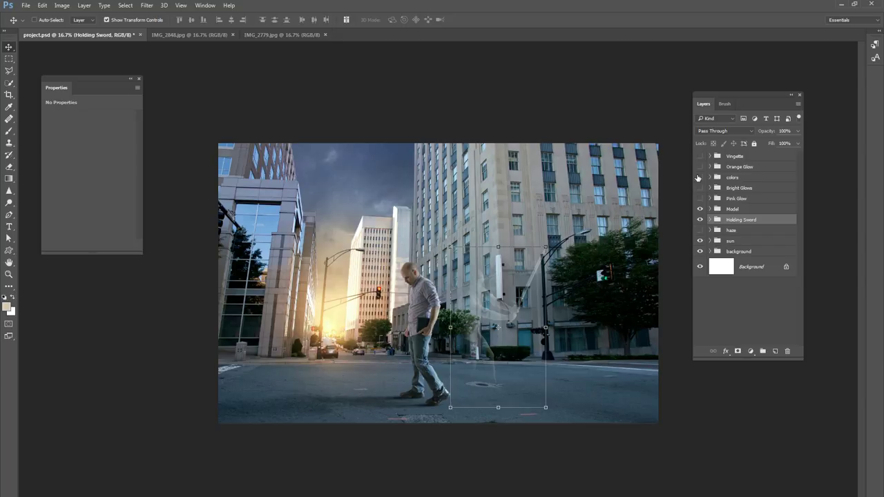
{"action": "key", "text": "ctrl+plus"}
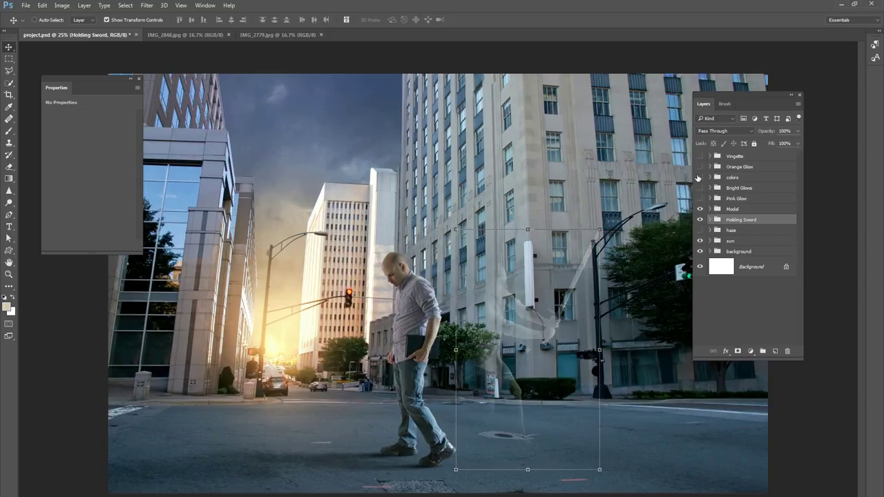
{"action": "key", "text": "ctrl+minus"}
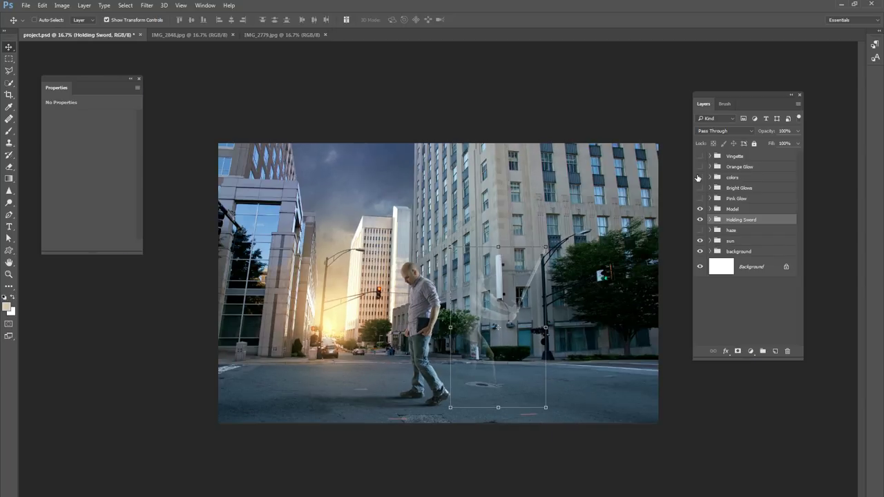
Step: Turn on the haze group, inspect its layers, and compare the street with and without haze
{"action": "left_click", "coordinate": [734, 230]}
{"action": "left_click", "coordinate": [700, 230]}
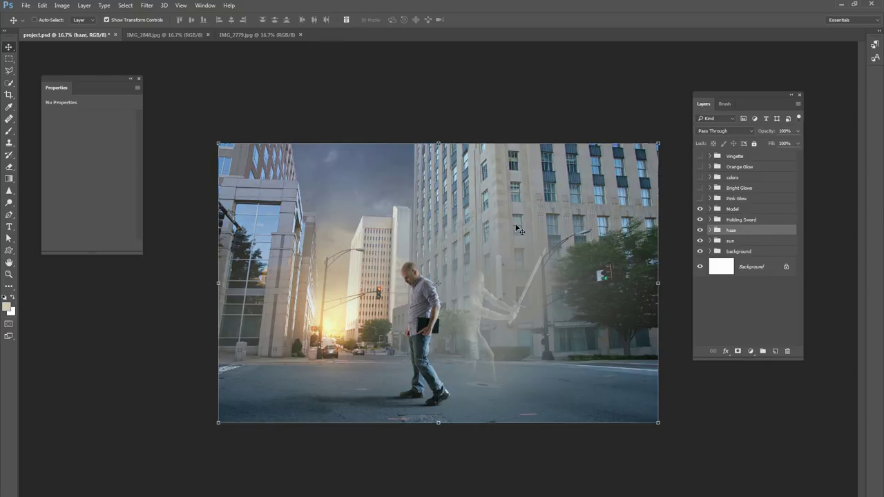
{"action": "left_click", "coordinate": [710, 232]}
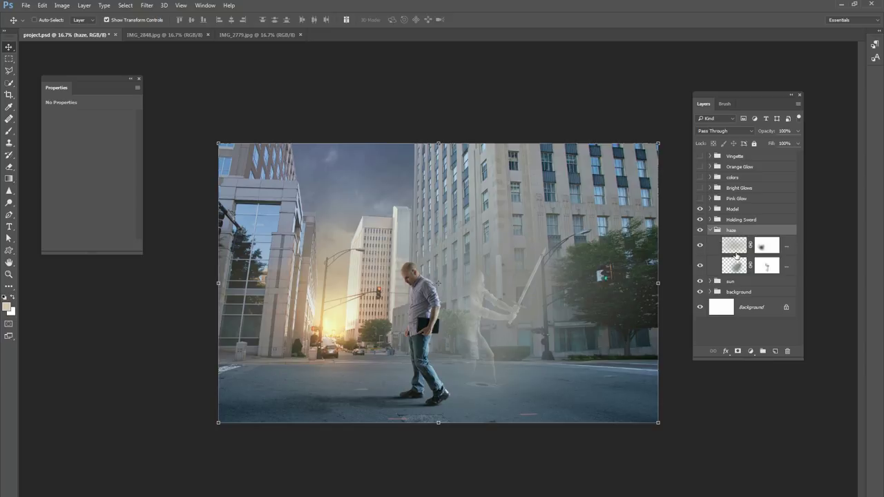
{"action": "left_click", "coordinate": [735, 267]}
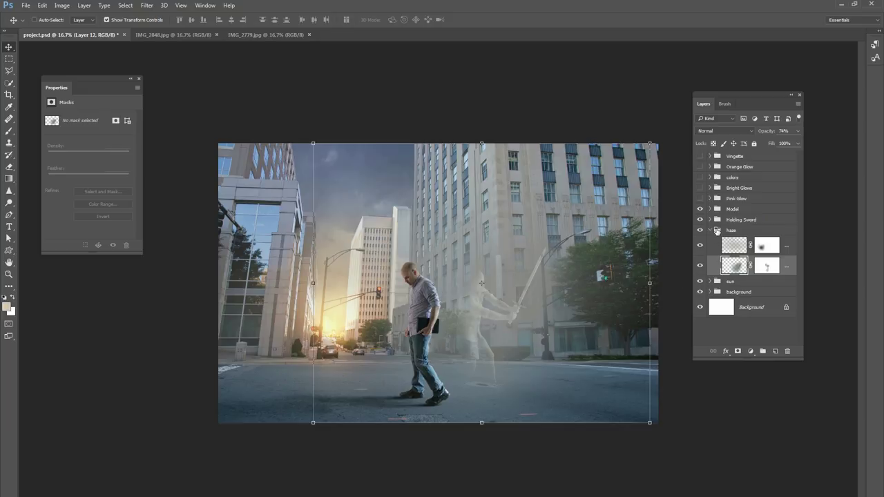
{"action": "left_click", "coordinate": [710, 230]}
{"action": "left_click", "coordinate": [699, 230]}
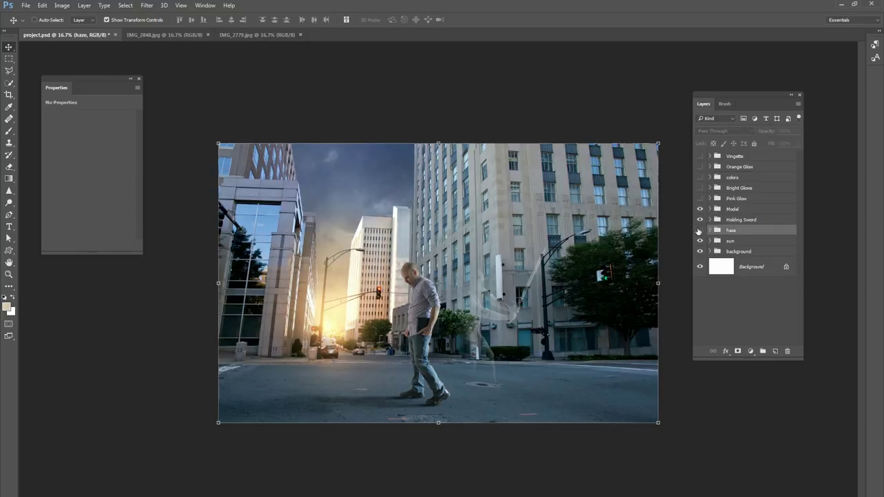
{"action": "left_click", "coordinate": [700, 230]}
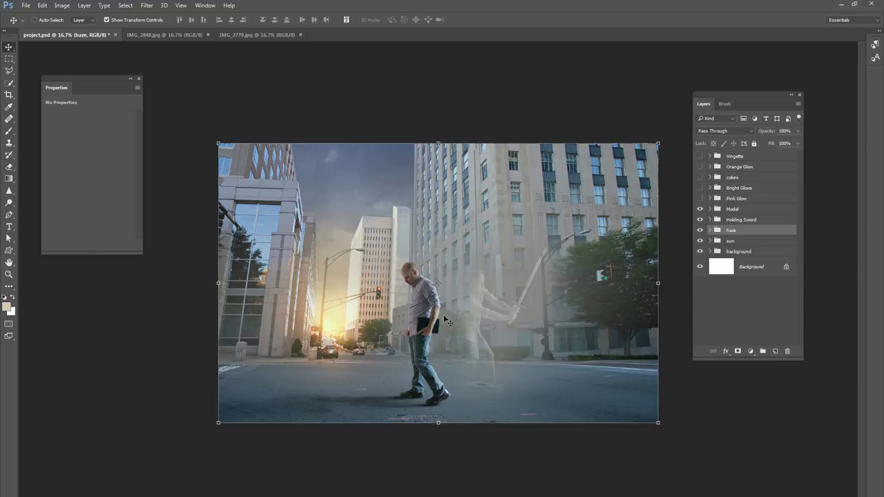
{"action": "left_click", "coordinate": [701, 230]}
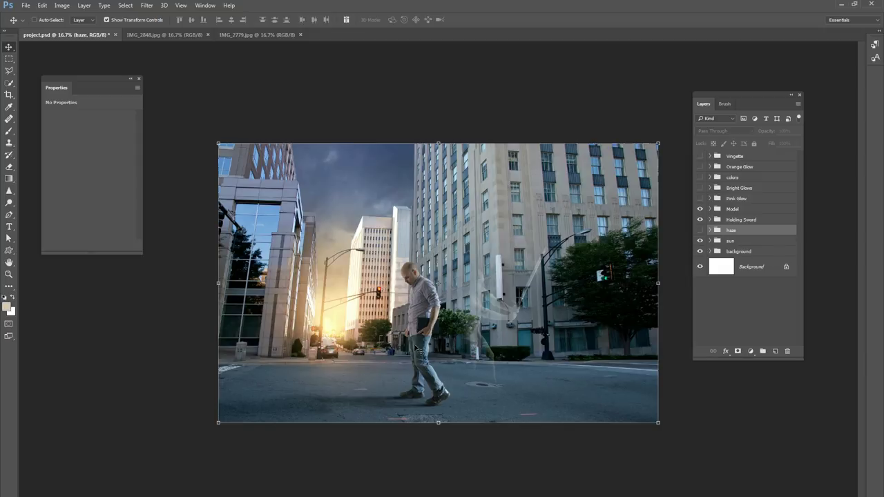
{"action": "left_click", "coordinate": [699, 230]}
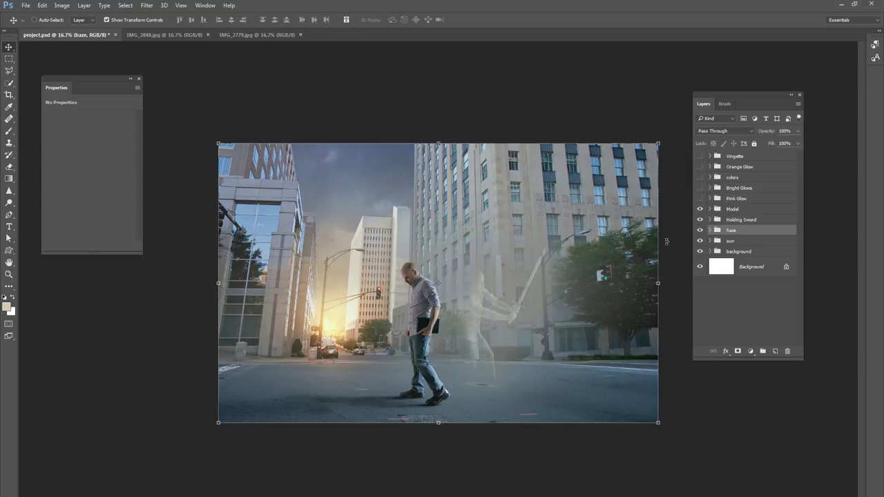
{"action": "key", "text": "ctrl+plus"}
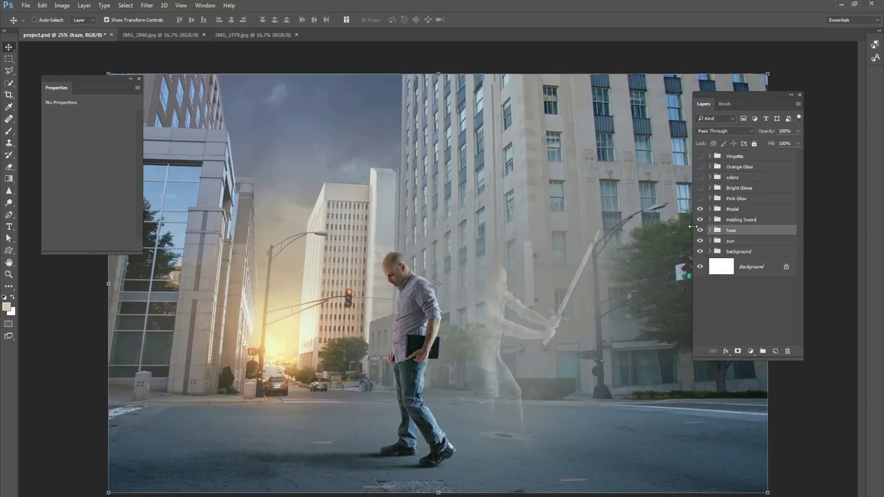
Step: Show the Pink Glow group around the ghost, inspect its Layer 24, and expand Bright Glows
{"action": "left_click", "coordinate": [707, 201]}
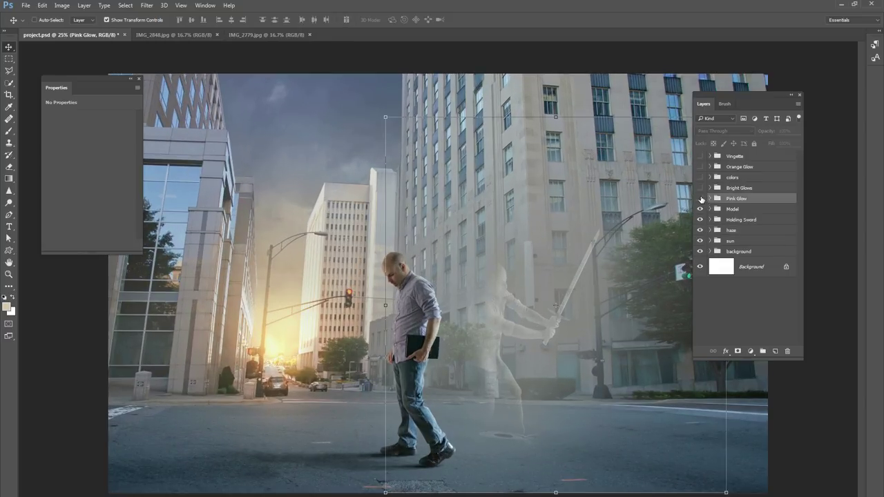
{"action": "left_click", "coordinate": [700, 198]}
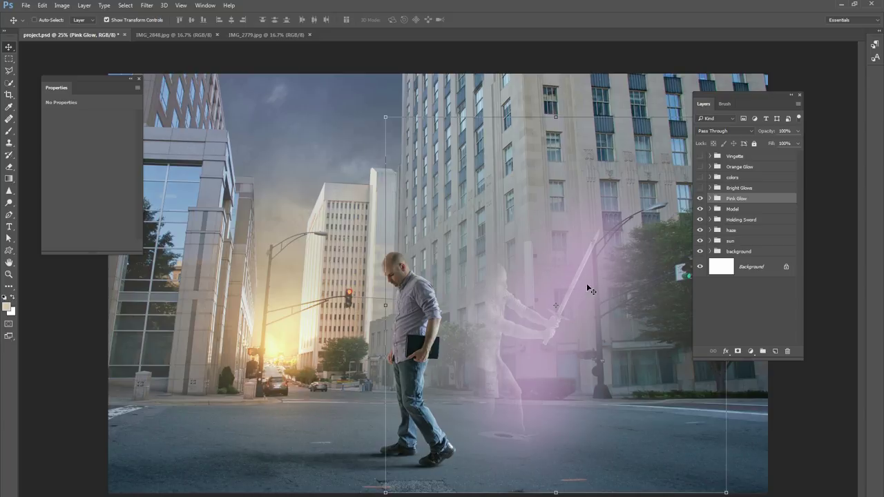
{"action": "left_click", "coordinate": [710, 198]}
{"action": "left_click", "coordinate": [711, 215]}
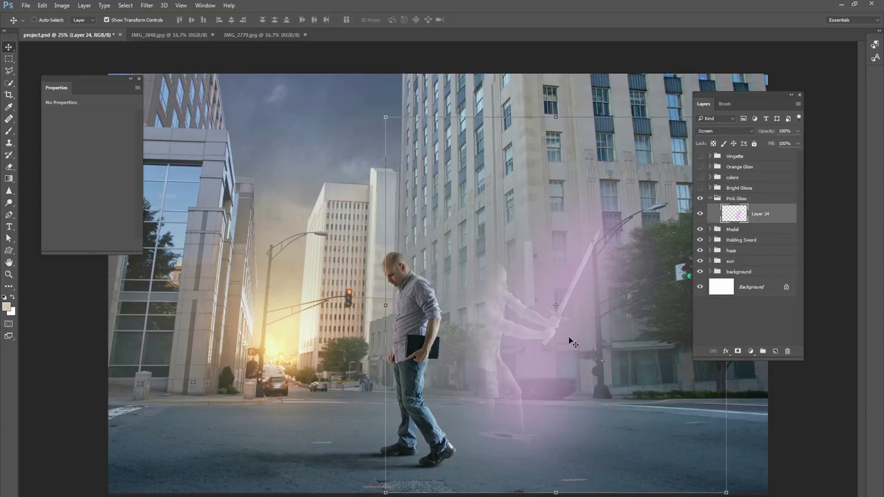
{"action": "left_click", "coordinate": [709, 199]}
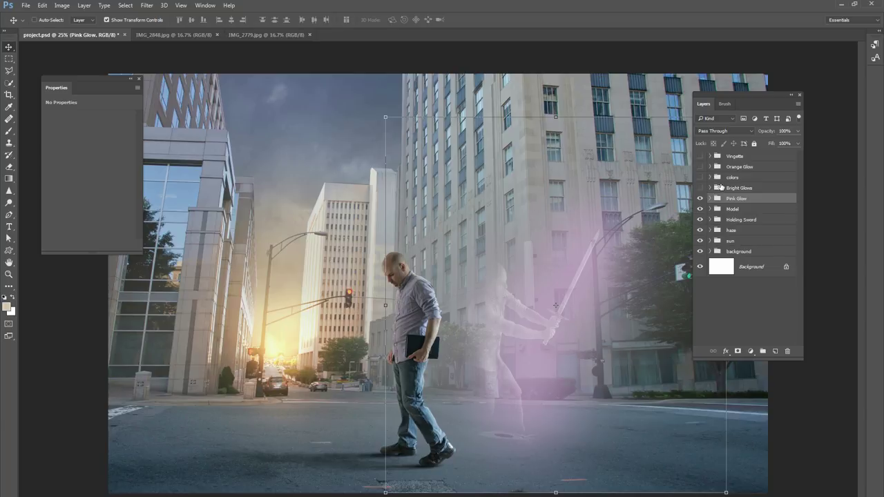
{"action": "left_click", "coordinate": [710, 188]}
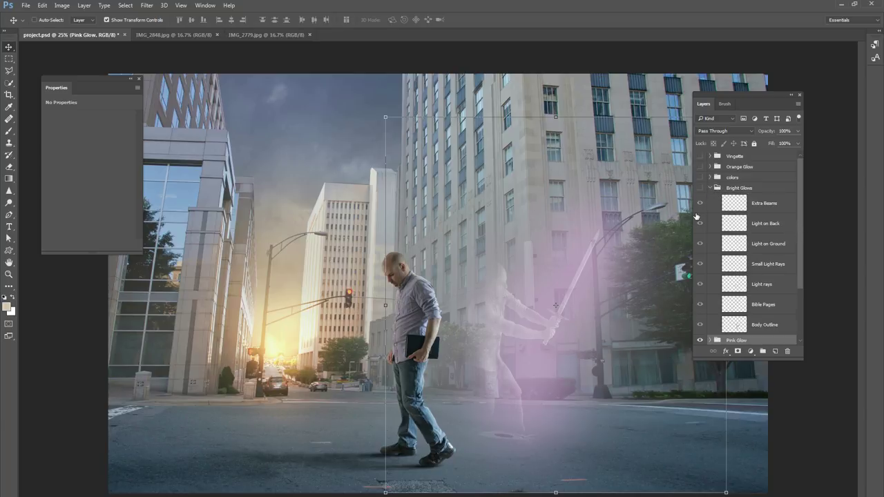
Step: Show the Bright Glows group in Color Dodge and turn on its Body Outline glow
{"action": "left_click", "coordinate": [700, 326], "text": "alt"}
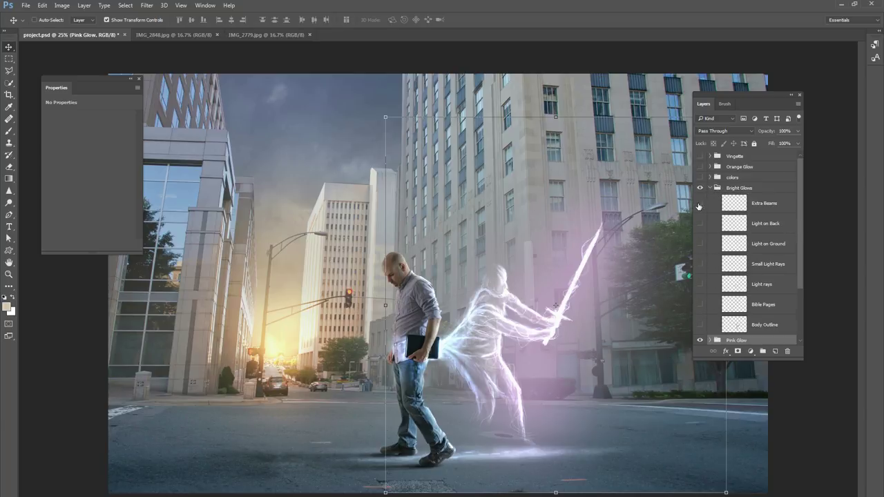
{"action": "scroll", "coordinate": [794, 221], "scroll_direction": "down", "scroll_amount": 1}
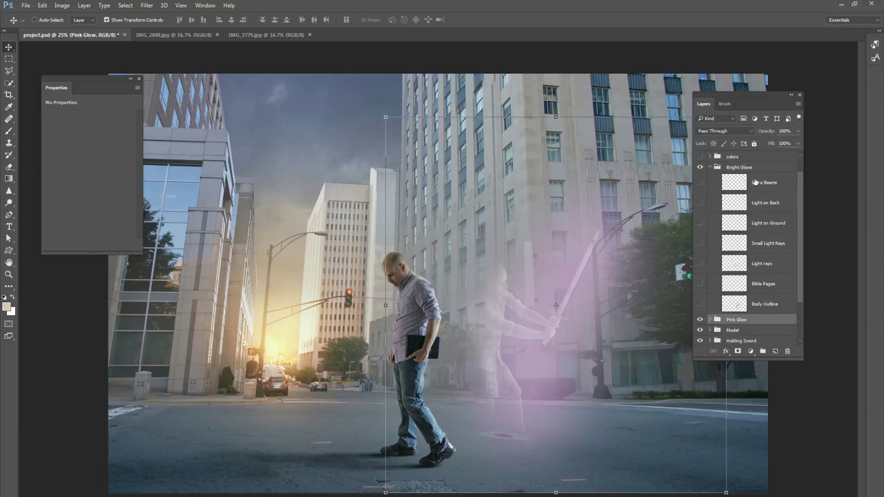
{"action": "left_click", "coordinate": [743, 168]}
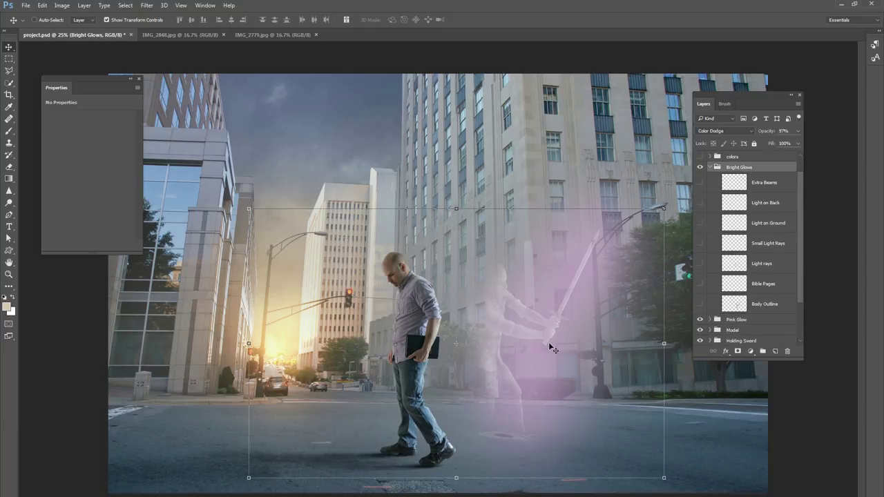
{"action": "key", "text": "ctrl+plus"}
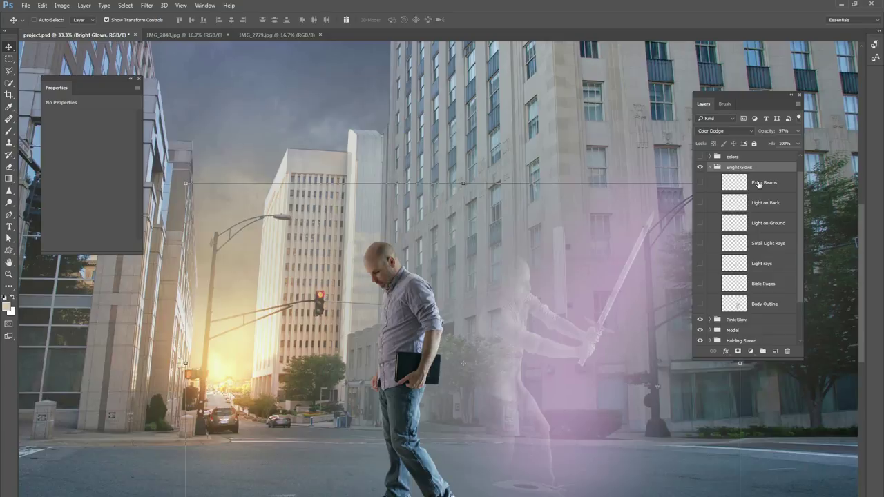
{"action": "left_click_drag", "start_coordinate": [743, 401], "coordinate": [653, 344]}
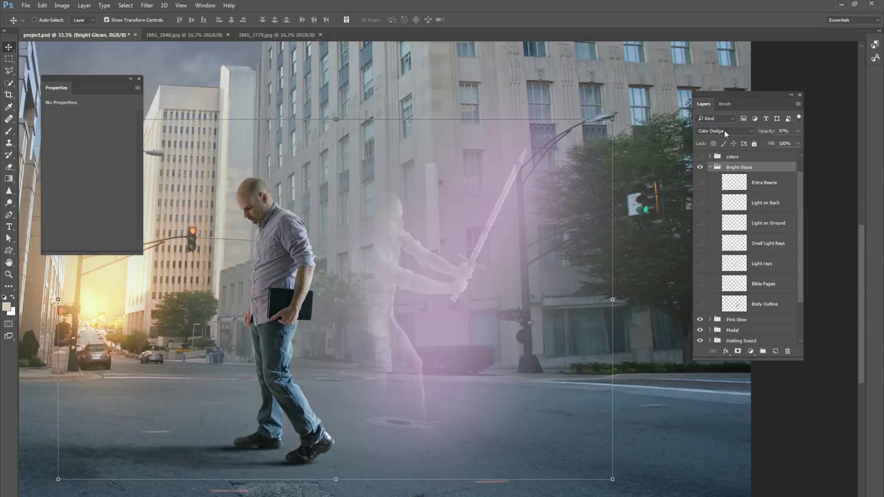
{"action": "left_click", "coordinate": [726, 133]}
{"action": "left_click", "coordinate": [772, 169]}
{"action": "left_click_drag", "start_coordinate": [732, 95], "coordinate": [690, 84]}
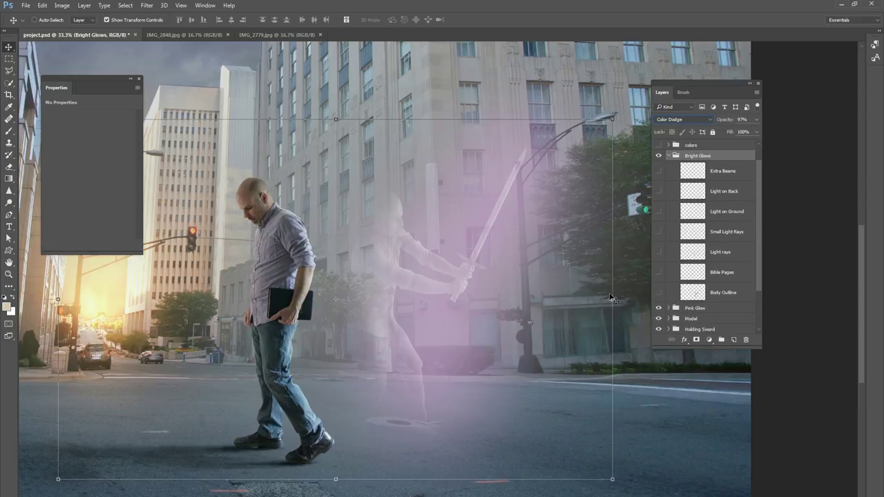
{"action": "left_click", "coordinate": [688, 297]}
{"action": "left_click", "coordinate": [658, 294]}
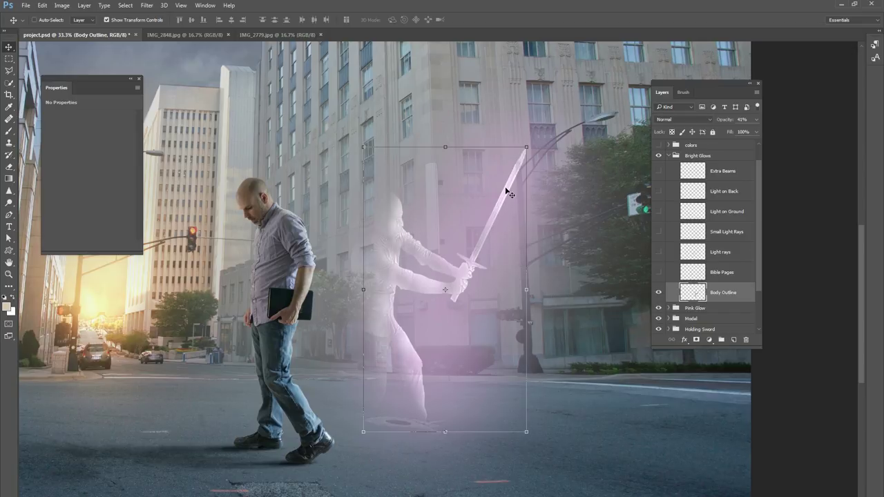
Step: Compare the Body Outline and Bible Pages glows, leaving both hidden
{"action": "left_click", "coordinate": [659, 294]}
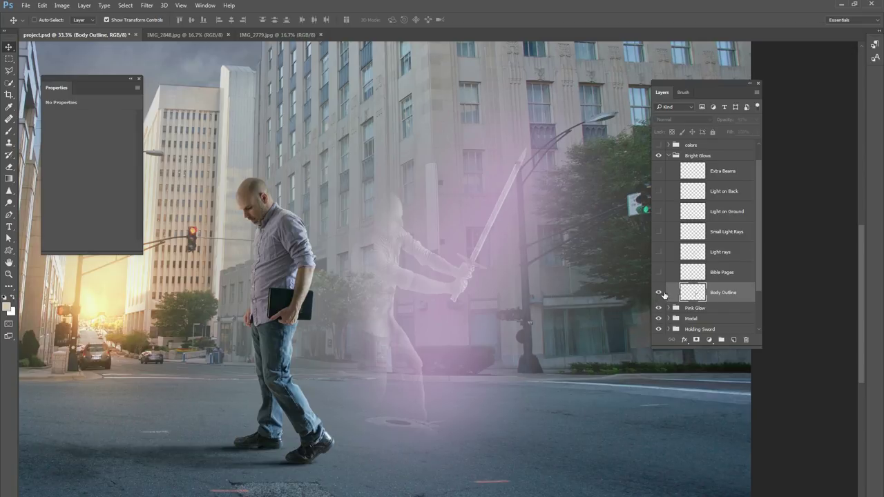
{"action": "left_click", "coordinate": [659, 294]}
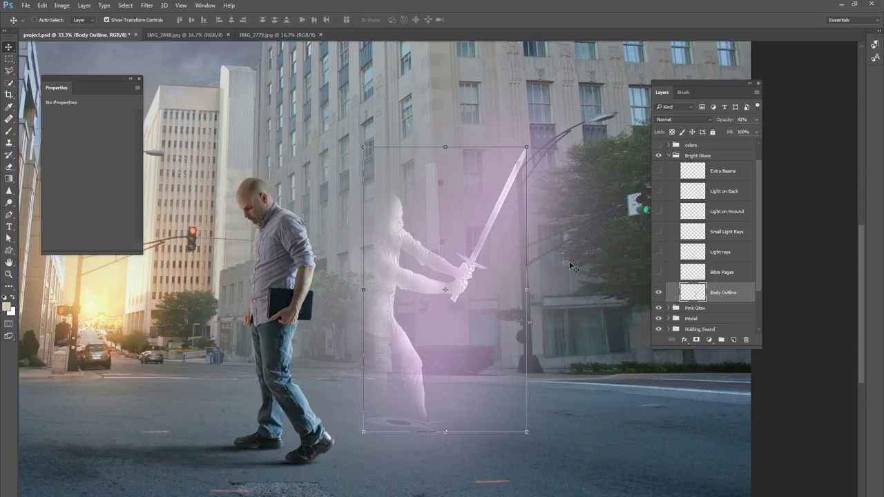
{"action": "left_click", "coordinate": [658, 293]}
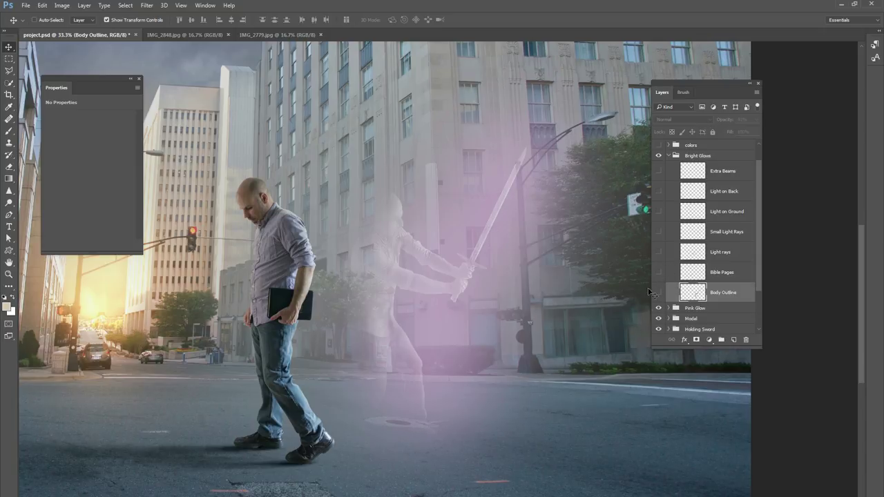
{"action": "left_click", "coordinate": [659, 272]}
{"action": "left_click", "coordinate": [703, 277]}
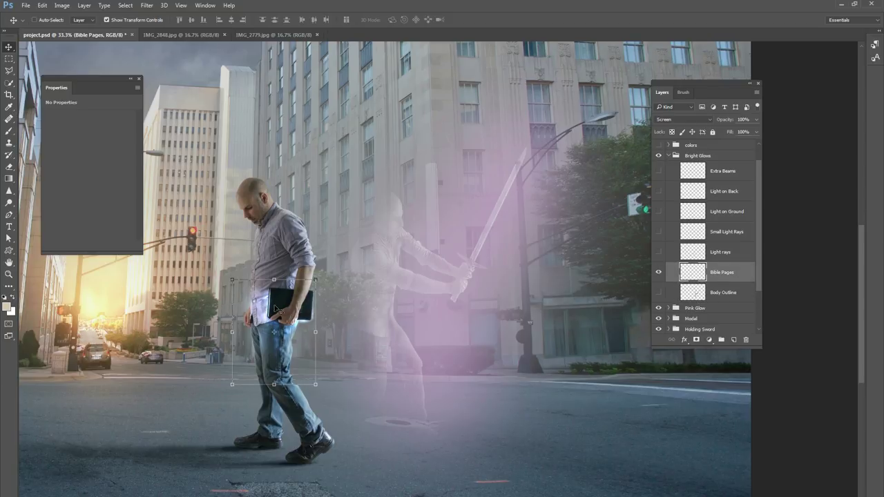
{"action": "left_click", "coordinate": [659, 272]}
{"action": "left_click", "coordinate": [660, 272]}
{"action": "left_click", "coordinate": [660, 273]}
{"action": "left_click", "coordinate": [660, 272]}
{"action": "left_click", "coordinate": [659, 273]}
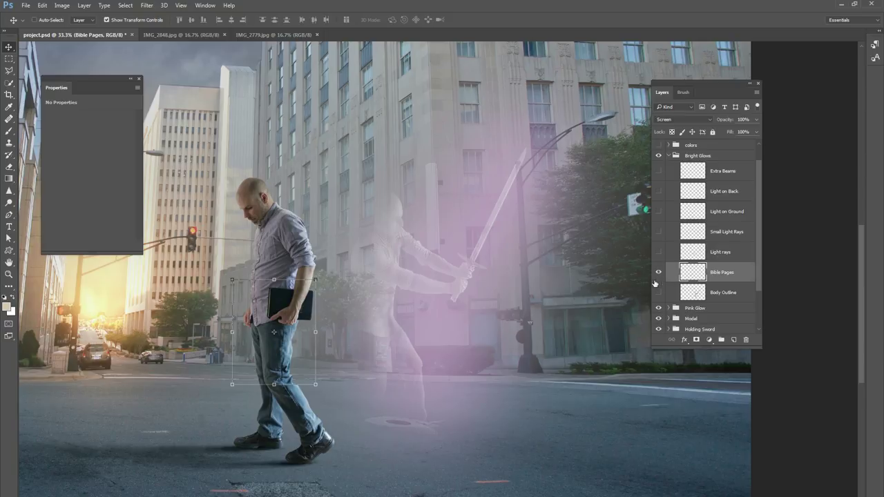
{"action": "left_click", "coordinate": [659, 272]}
{"action": "left_click", "coordinate": [659, 273]}
Step: Preview the Light rays and Small Light Rays on the ghost, then hide both
{"action": "left_click", "coordinate": [659, 251]}
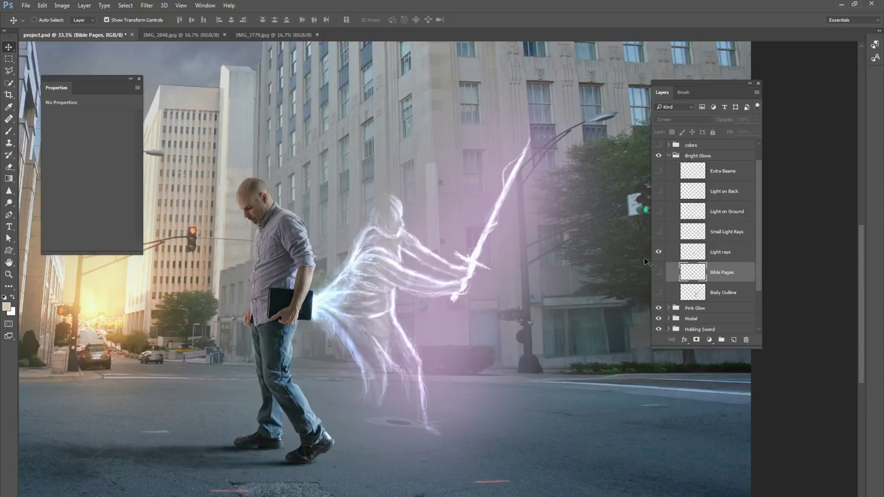
{"action": "left_click", "coordinate": [722, 253]}
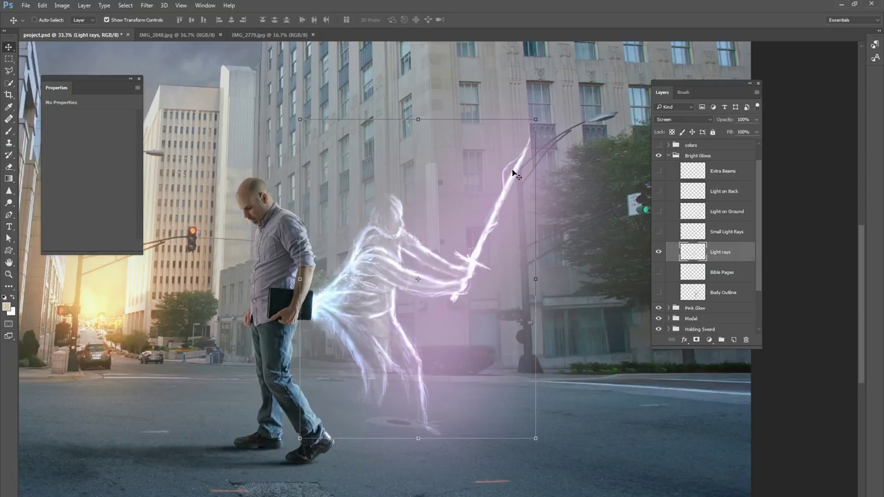
{"action": "left_click", "coordinate": [660, 253]}
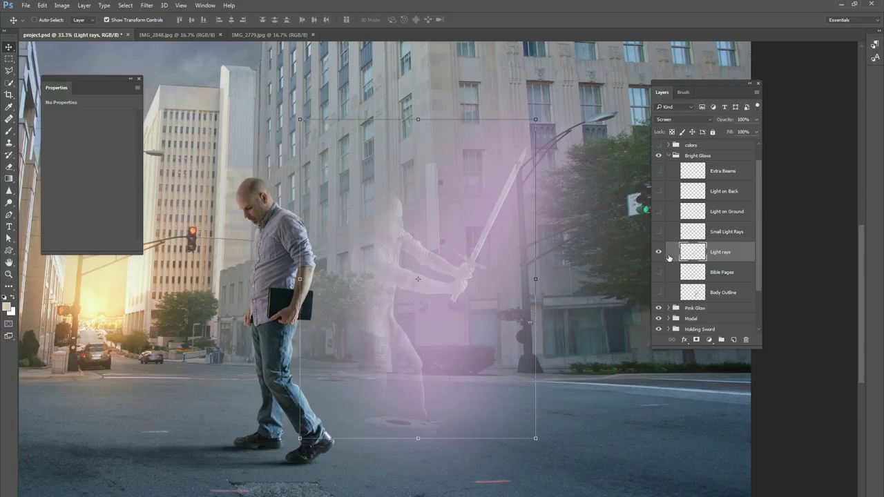
{"action": "left_click", "coordinate": [660, 254]}
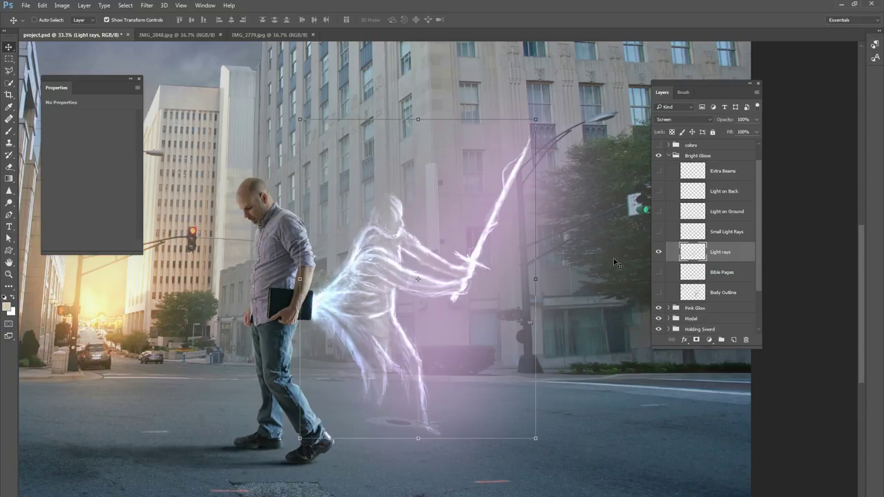
{"action": "left_click", "coordinate": [659, 253]}
{"action": "left_click", "coordinate": [659, 253]}
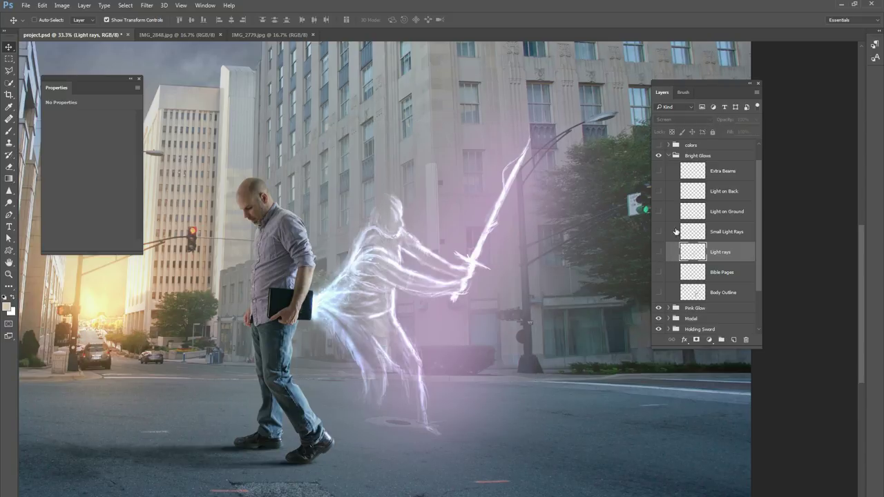
{"action": "left_click", "coordinate": [659, 253]}
{"action": "left_click", "coordinate": [658, 233]}
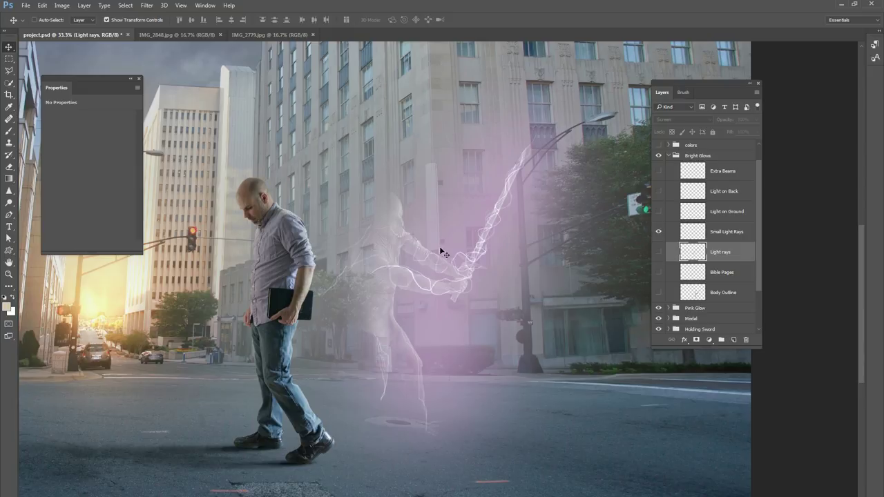
{"action": "left_click", "coordinate": [722, 232]}
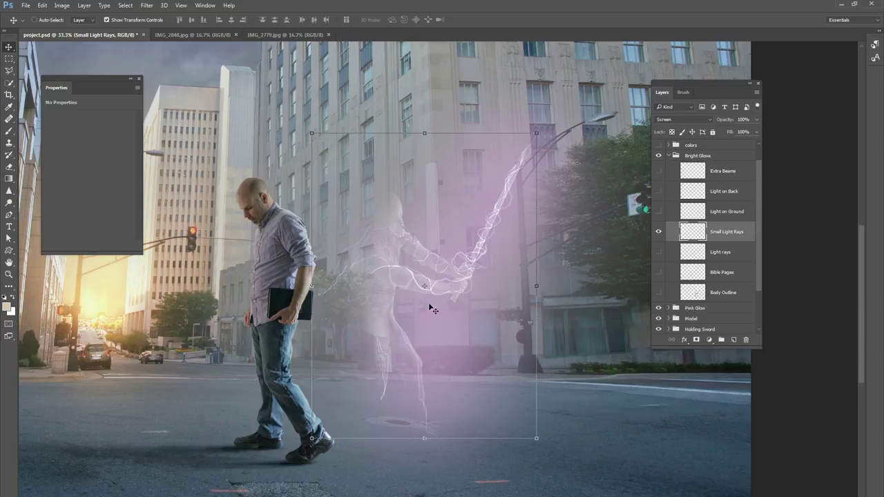
{"action": "left_click", "coordinate": [658, 232]}
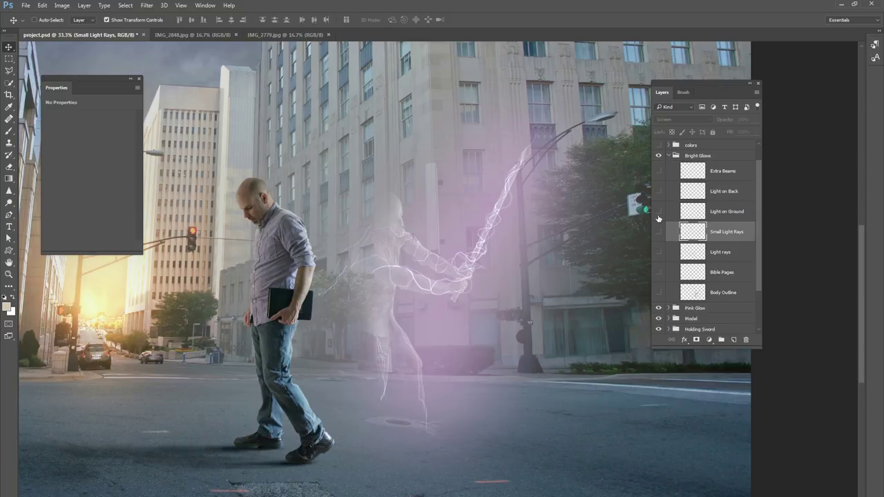
Step: Check the Light on Ground glow, turn on Light on Back, and save the project
{"action": "left_click", "coordinate": [658, 211]}
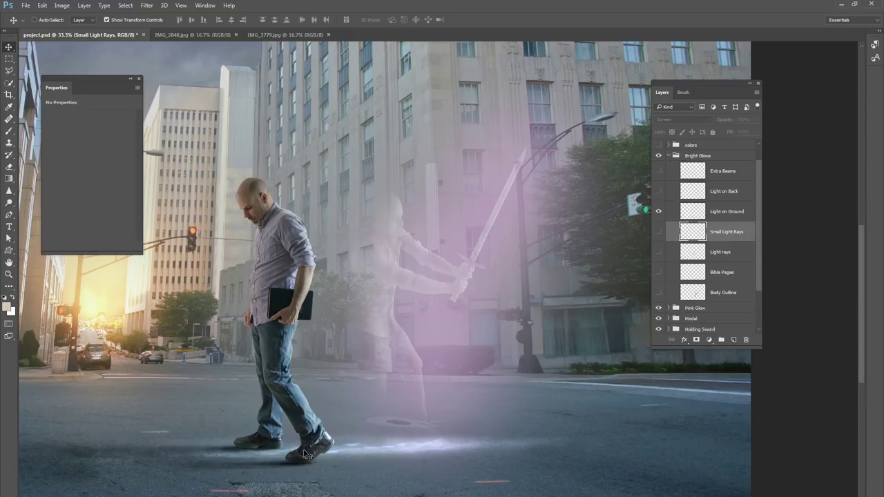
{"action": "left_click", "coordinate": [658, 211]}
{"action": "left_click", "coordinate": [658, 191]}
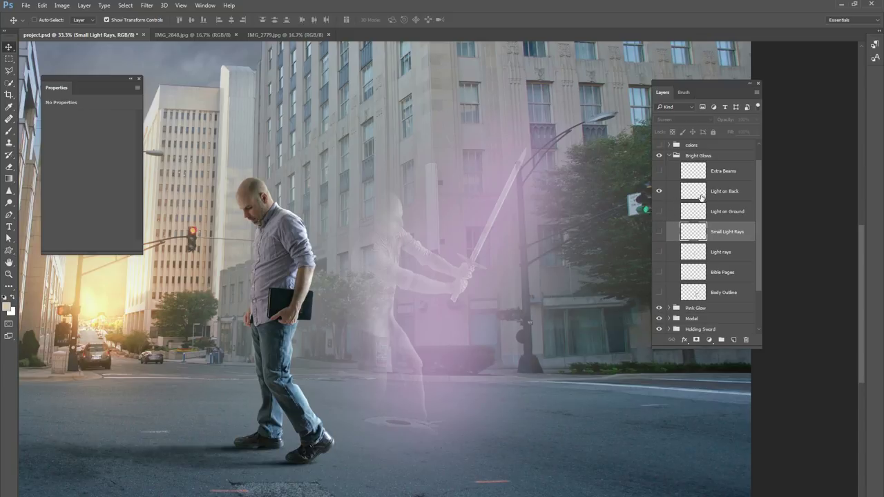
{"action": "left_click", "coordinate": [724, 192]}
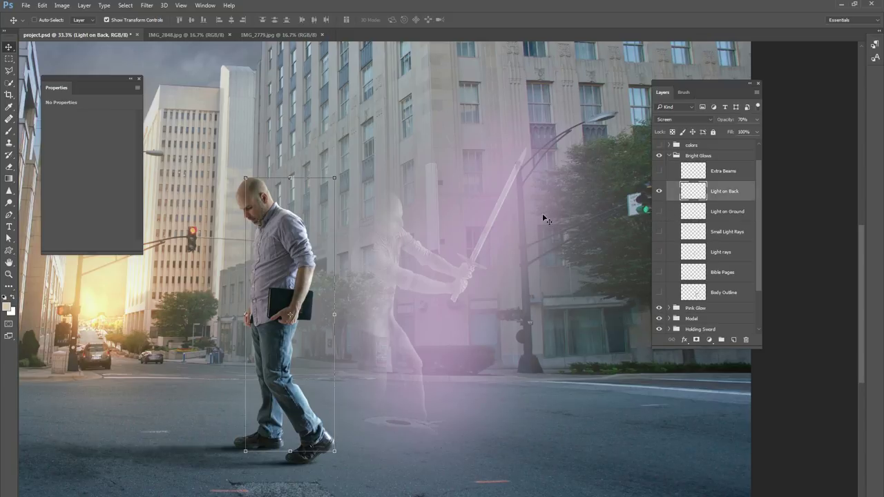
{"action": "left_click", "coordinate": [658, 192]}
{"action": "key", "text": "ctrl+s"}
Step: Compare the Light on Back glow, then hide it and the Extra Beams
{"action": "left_click", "coordinate": [659, 193]}
{"action": "left_click", "coordinate": [660, 192]}
{"action": "left_click", "coordinate": [660, 193]}
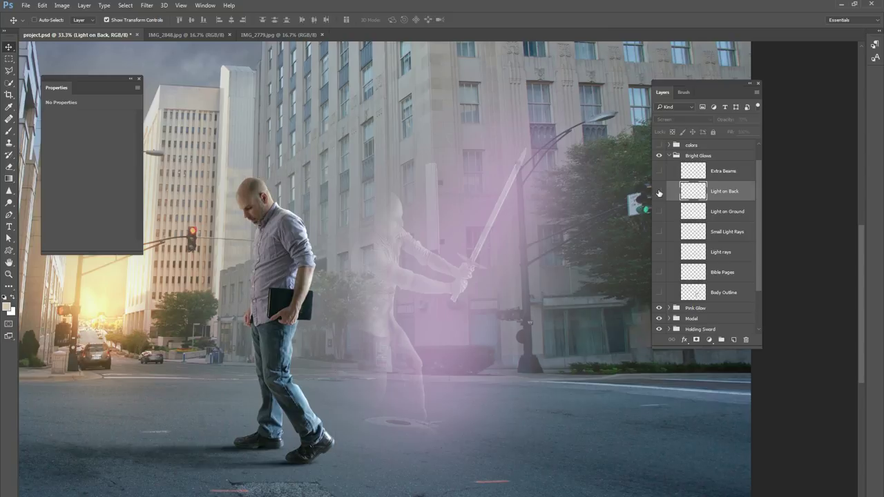
{"action": "left_click", "coordinate": [660, 193]}
{"action": "left_click", "coordinate": [660, 192]}
{"action": "left_click", "coordinate": [659, 171]}
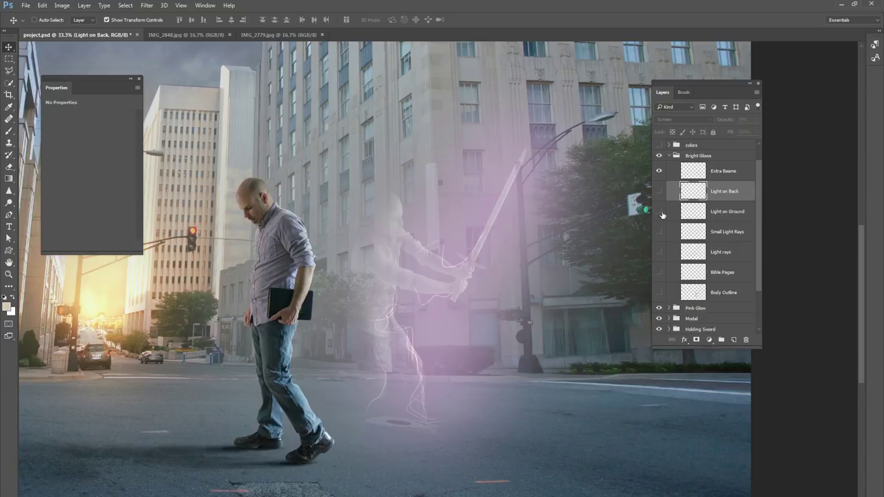
{"action": "left_click", "coordinate": [659, 170]}
Step: Show the Body Outline, Bible Pages, Small Light Rays, Light on Ground, Light on Back and Extra Beams glows
{"action": "left_click", "coordinate": [660, 292]}
{"action": "left_click", "coordinate": [658, 272]}
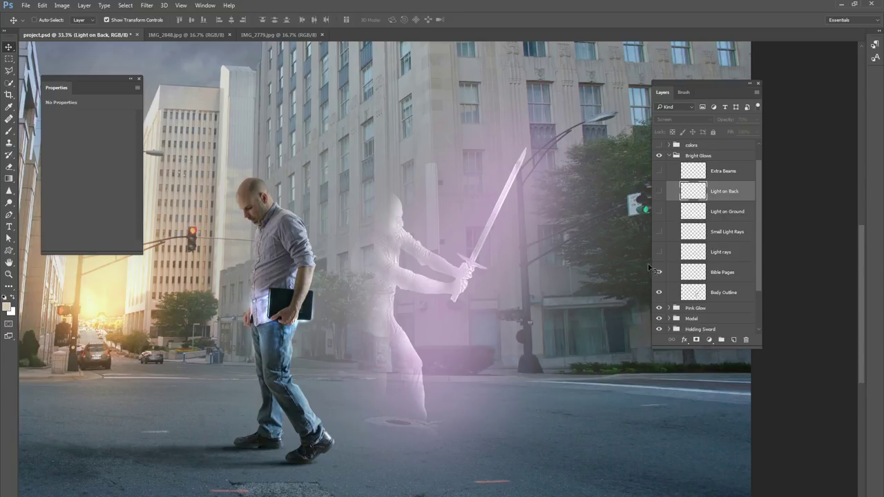
{"action": "left_click", "coordinate": [660, 232]}
{"action": "left_click", "coordinate": [659, 211]}
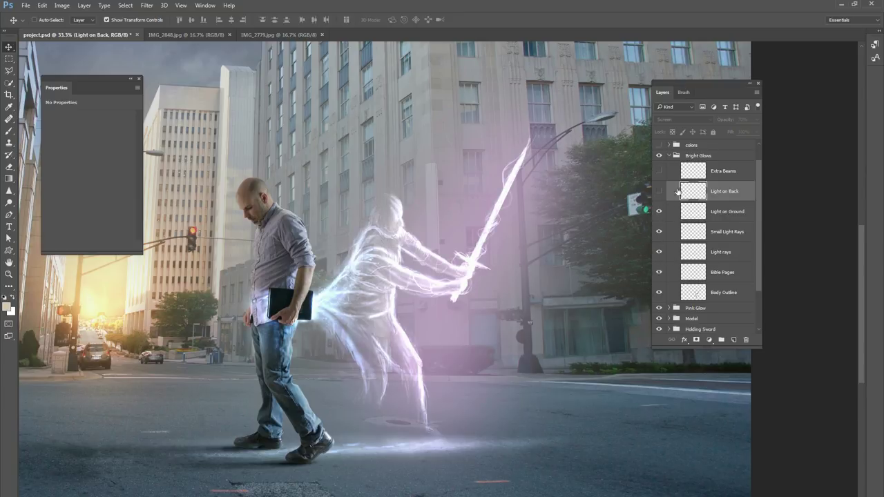
{"action": "left_click", "coordinate": [660, 191]}
{"action": "left_click", "coordinate": [660, 171]}
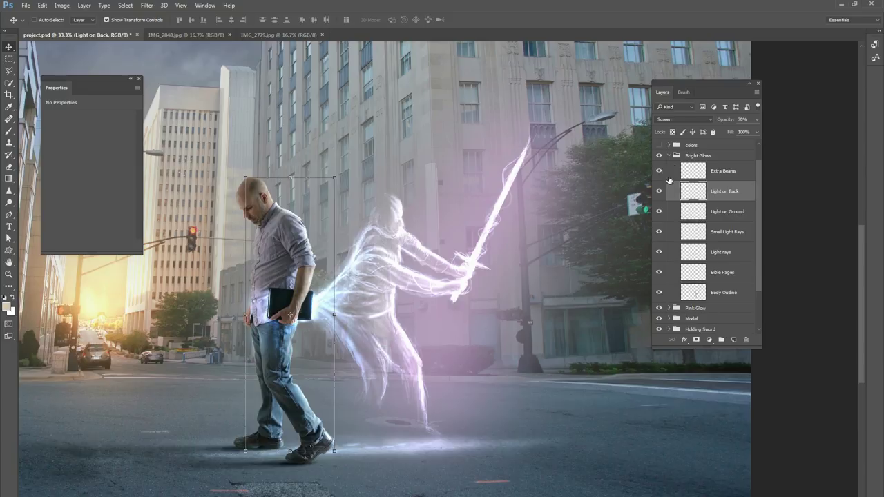
Step: Collapse Bright Glows, compare it hidden and shown, zoom out, and select the colors group
{"action": "left_click", "coordinate": [669, 155]}
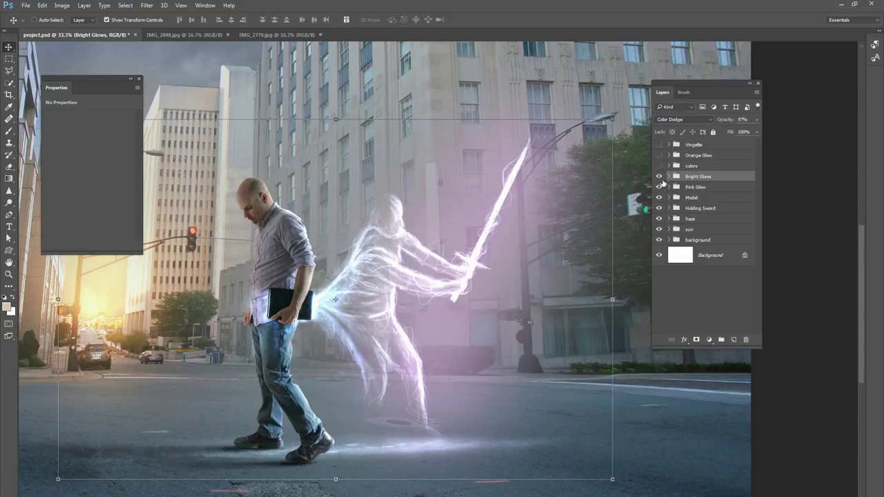
{"action": "left_click", "coordinate": [659, 176]}
{"action": "left_click", "coordinate": [659, 177]}
{"action": "key", "text": "ctrl+minus"}
{"action": "key", "text": "ctrl+minus"}
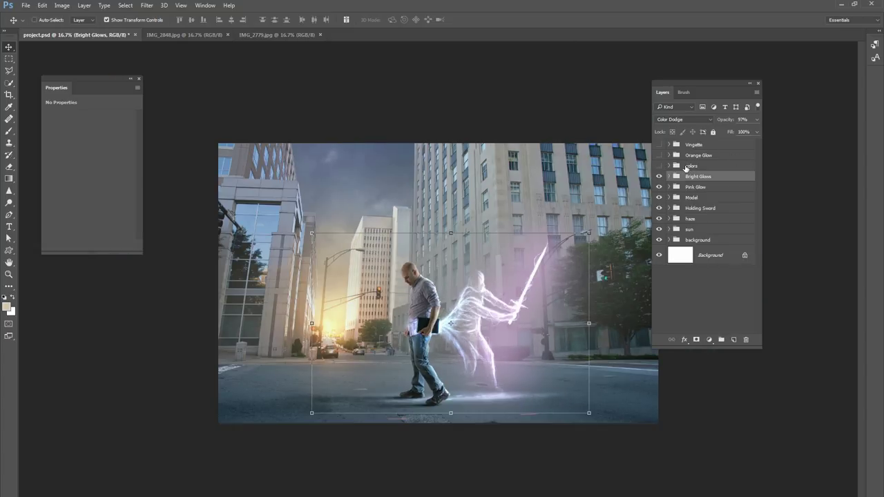
{"action": "left_click", "coordinate": [685, 167]}
Step: Enable the colors group with Layer 22, then turn on the gradient map and the next adjustment
{"action": "left_click", "coordinate": [668, 166]}
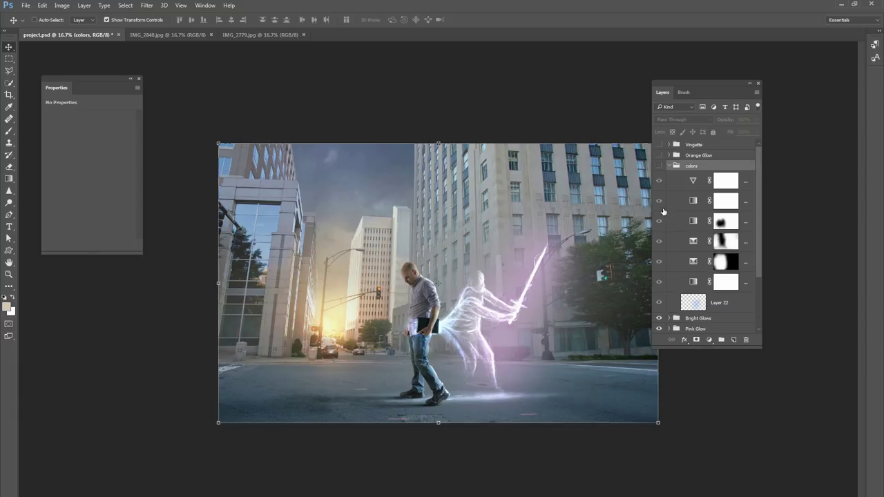
{"action": "left_click", "coordinate": [659, 166]}
{"action": "left_click_drag", "start_coordinate": [660, 181], "coordinate": [658, 284]}
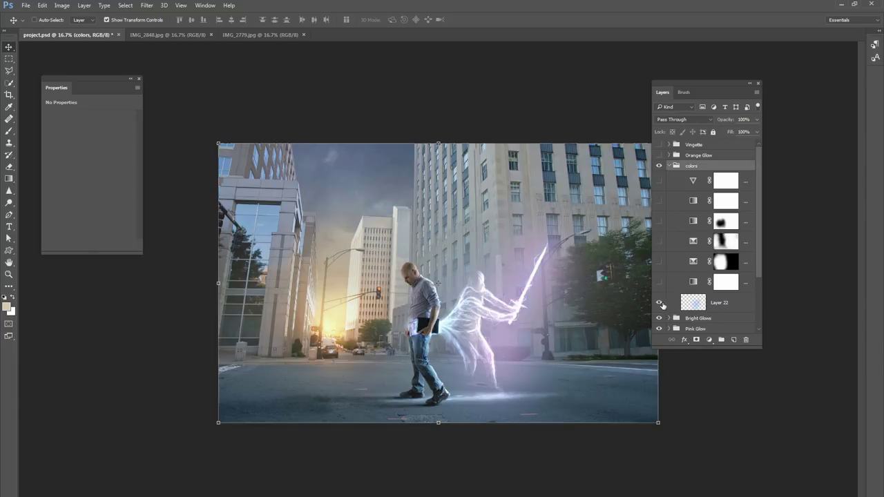
{"action": "left_click", "coordinate": [660, 304]}
{"action": "left_click", "coordinate": [725, 281]}
{"action": "left_click", "coordinate": [659, 282]}
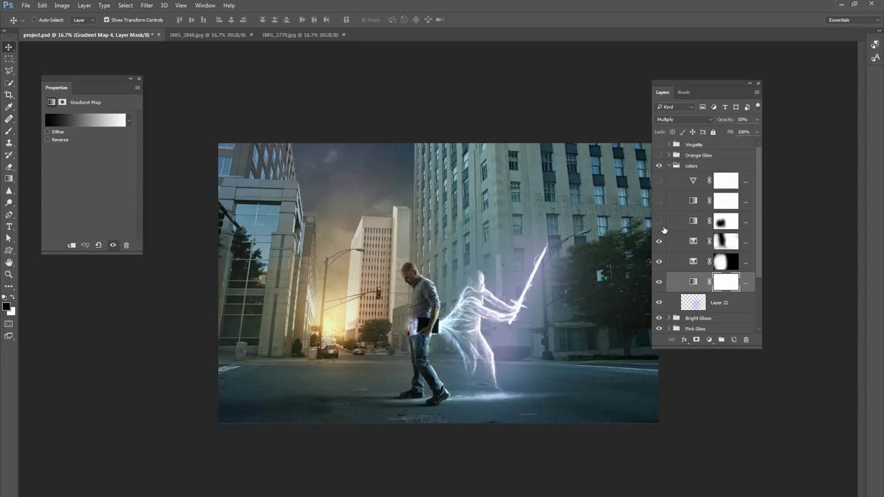
{"action": "left_click", "coordinate": [661, 222]}
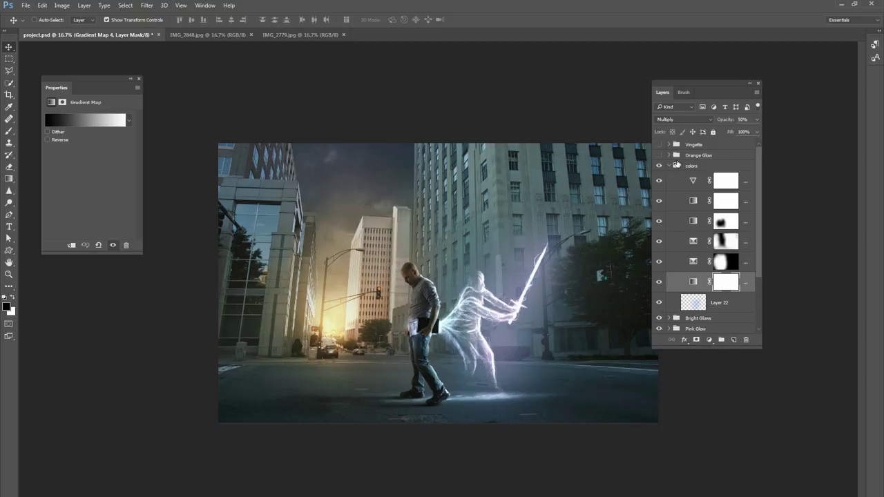
Step: Collapse the colors group, compare the grade on and off, then show the Orange Glow
{"action": "left_click", "coordinate": [676, 165]}
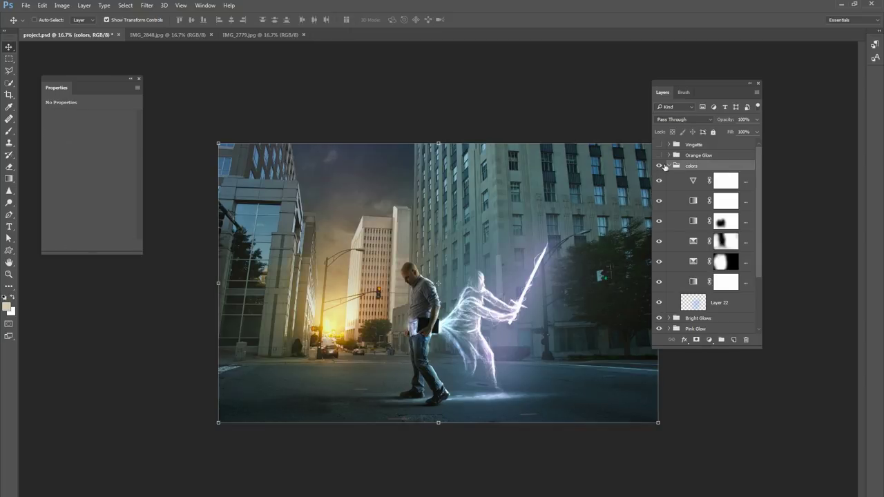
{"action": "left_click", "coordinate": [669, 166]}
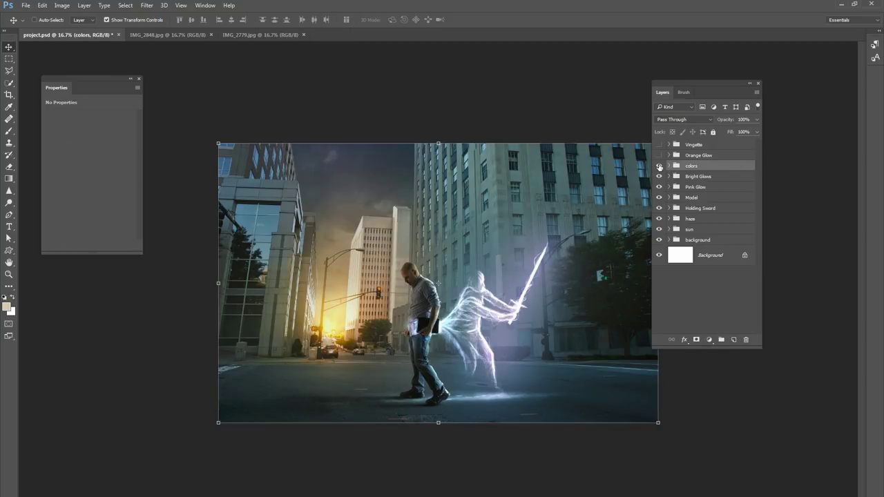
{"action": "left_click", "coordinate": [658, 166]}
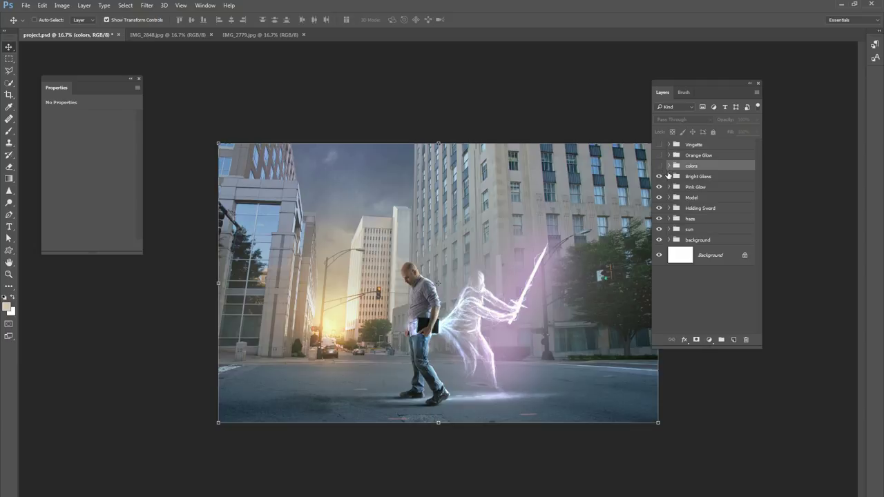
{"action": "left_click", "coordinate": [659, 166]}
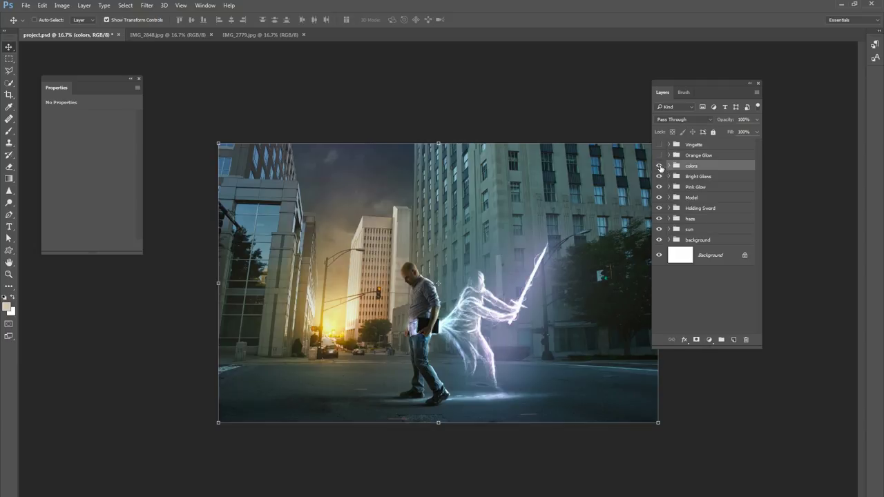
{"action": "left_click", "coordinate": [659, 167]}
{"action": "left_click", "coordinate": [659, 167]}
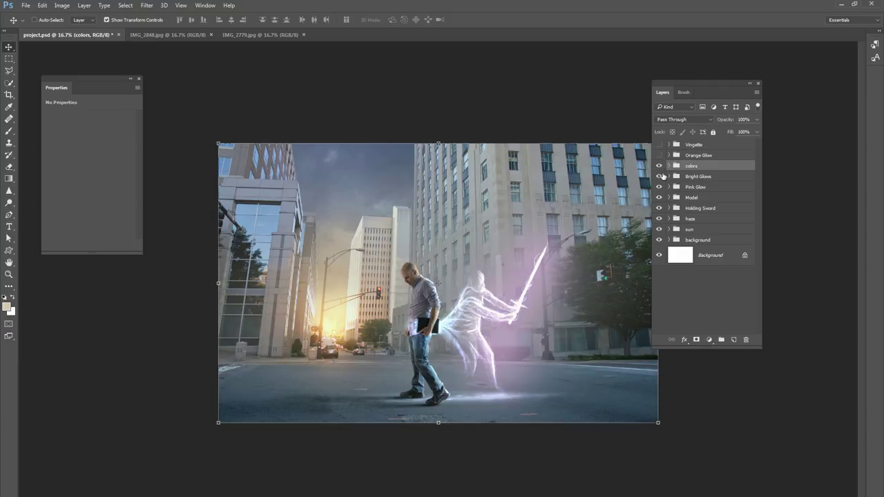
{"action": "left_click", "coordinate": [659, 166]}
{"action": "left_click", "coordinate": [659, 167]}
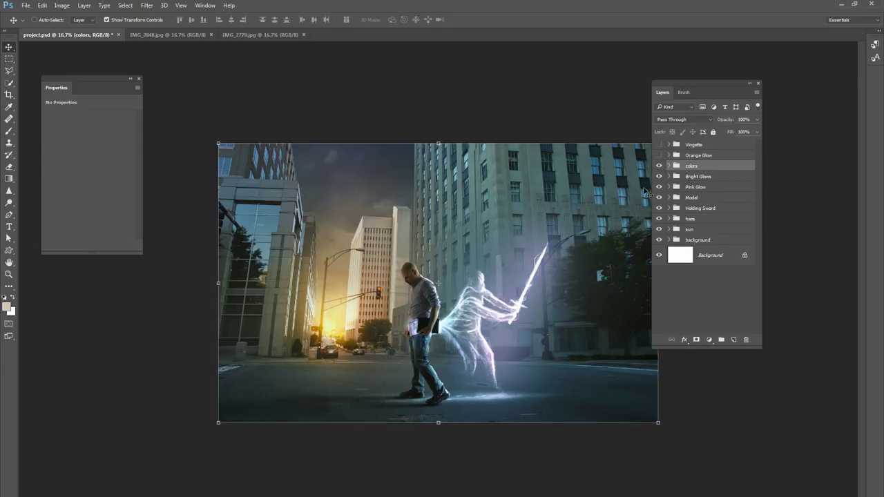
{"action": "left_click", "coordinate": [659, 155]}
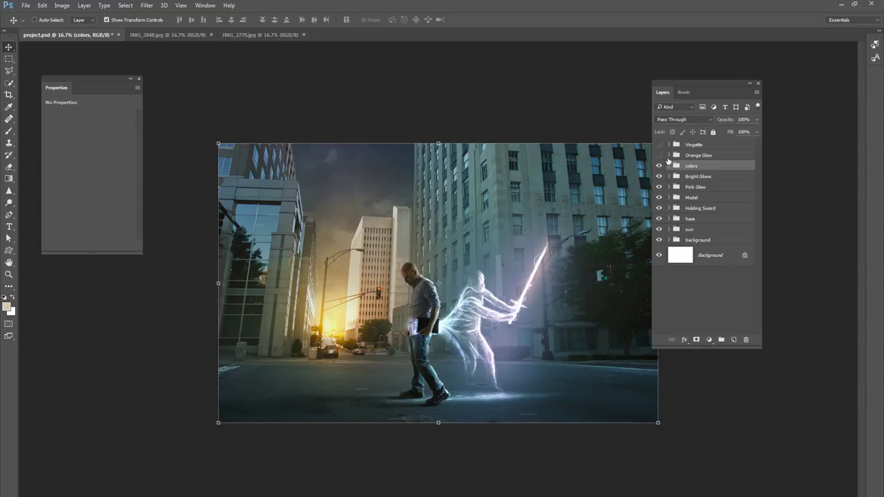
Step: Inspect the Orange overlay layer inside the Orange Glow group, then collapse the group
{"action": "left_click", "coordinate": [668, 155]}
{"action": "left_click", "coordinate": [686, 163]}
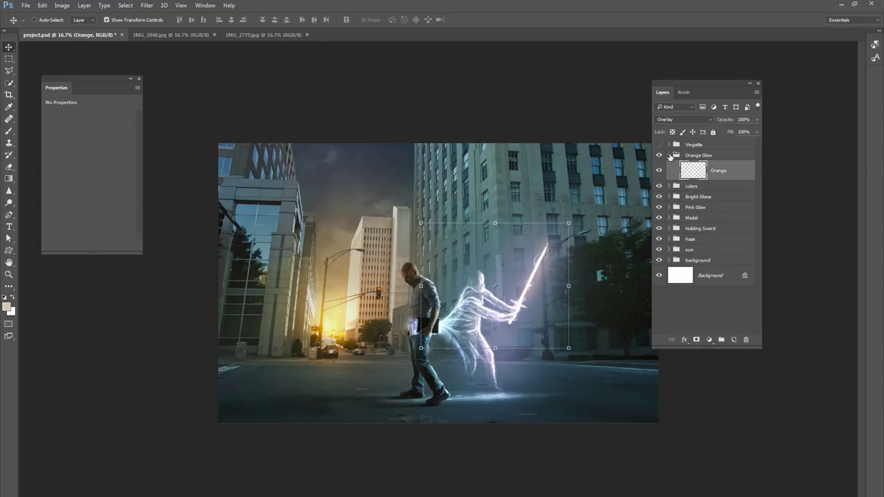
{"action": "left_click", "coordinate": [669, 156]}
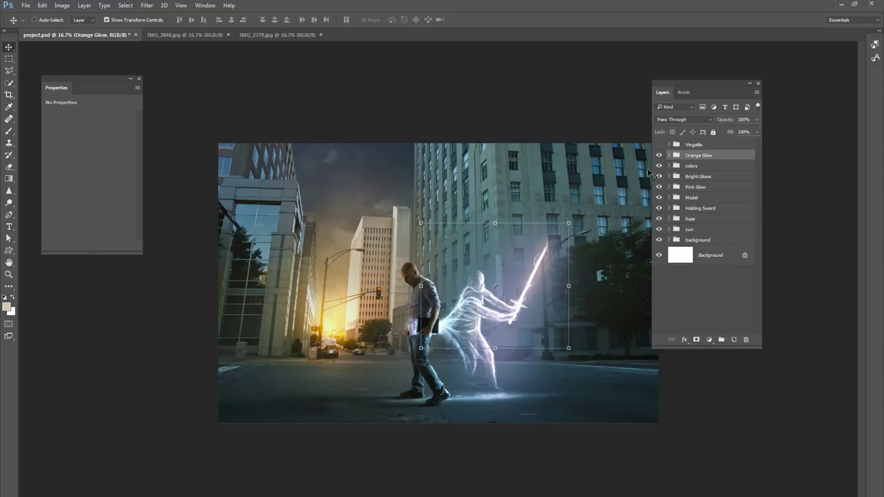
Step: Turn on the Vignette group, check its Levels 2 layer, and compare the vignette on and off
{"action": "left_click", "coordinate": [659, 145]}
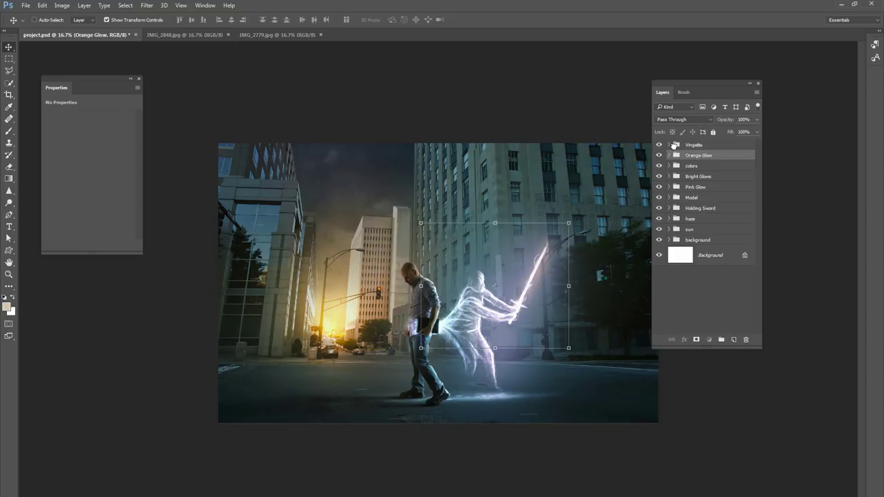
{"action": "left_click", "coordinate": [669, 145]}
{"action": "left_click", "coordinate": [665, 164]}
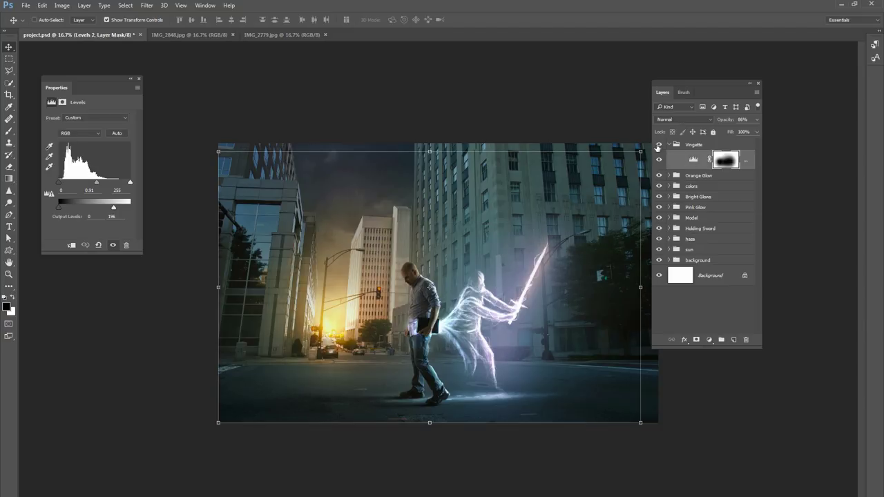
{"action": "left_click", "coordinate": [668, 145]}
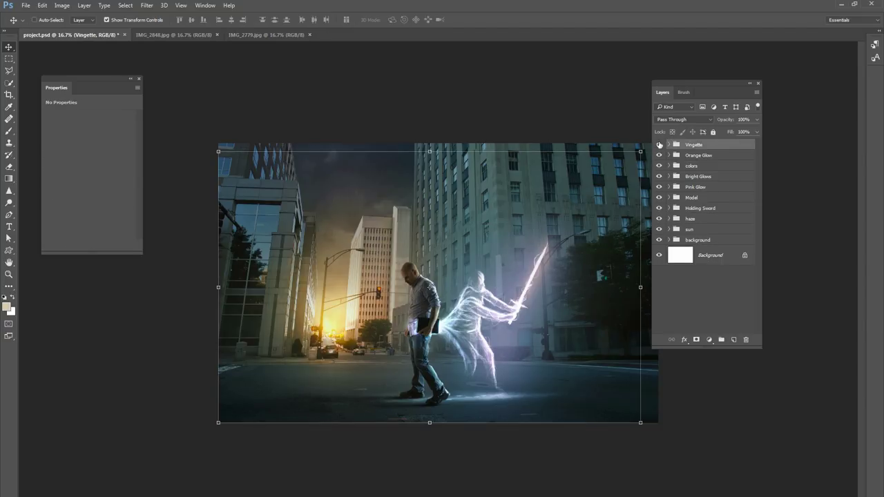
{"action": "left_click", "coordinate": [659, 145]}
{"action": "left_click", "coordinate": [659, 144]}
{"action": "left_click", "coordinate": [659, 144]}
{"action": "left_click", "coordinate": [659, 144]}
{"action": "left_click_drag", "start_coordinate": [700, 93], "coordinate": [736, 90]}
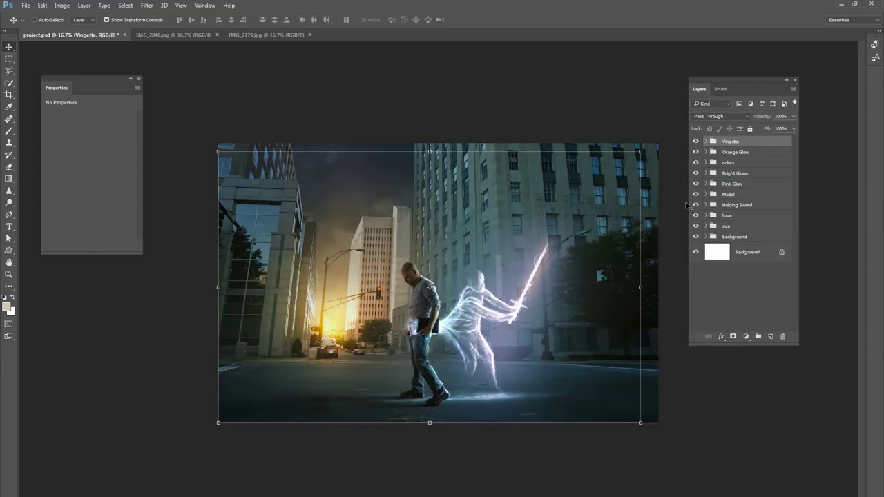
{"action": "left_click_drag", "start_coordinate": [696, 142], "coordinate": [695, 228]}
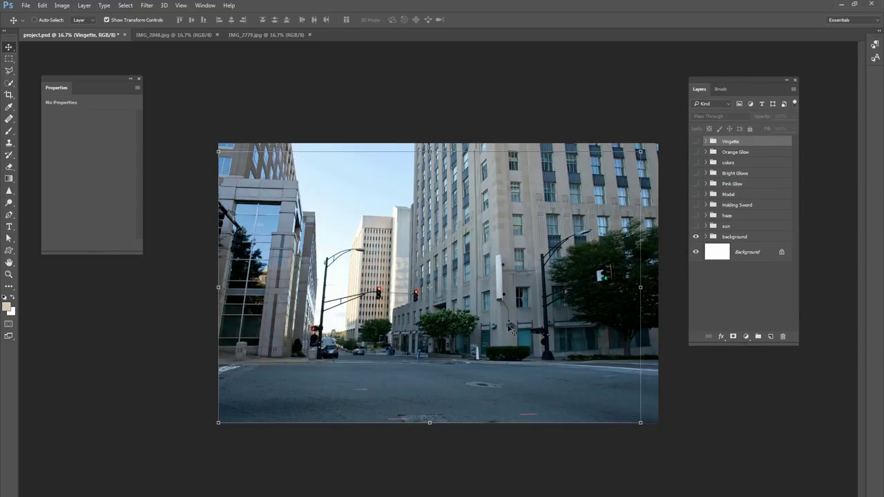
{"action": "left_click", "coordinate": [696, 226]}
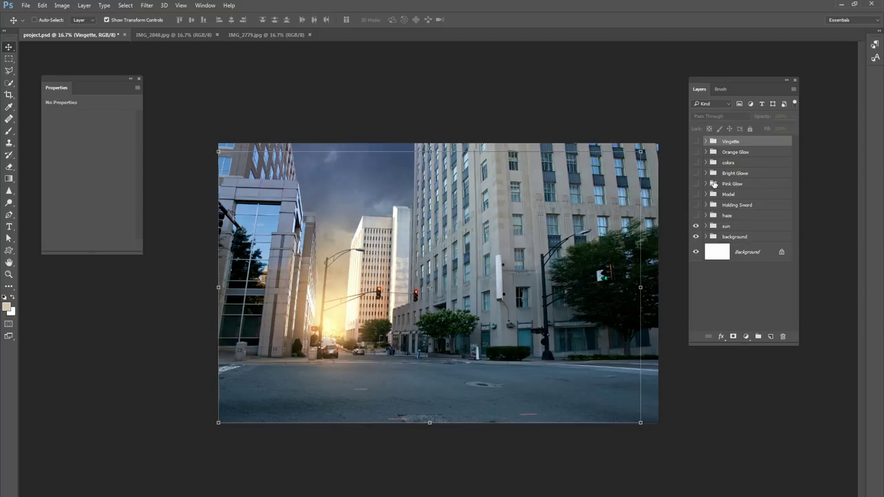
{"action": "left_click", "coordinate": [698, 195]}
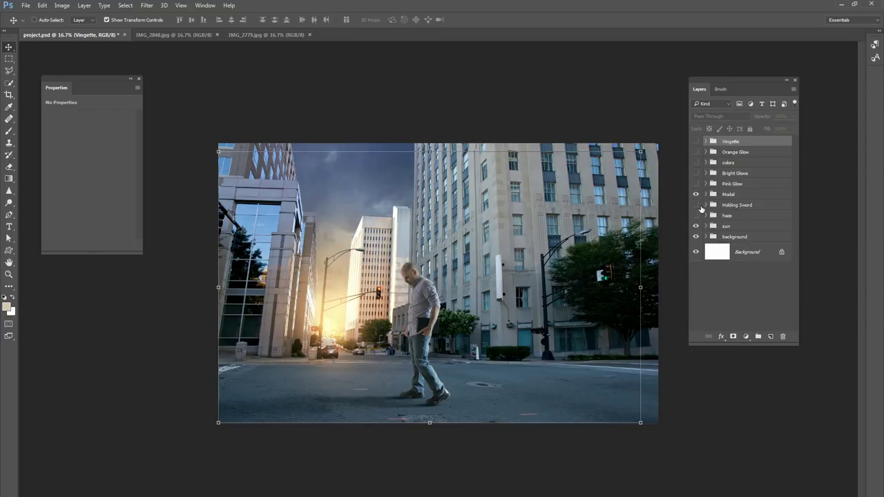
{"action": "left_click", "coordinate": [697, 205]}
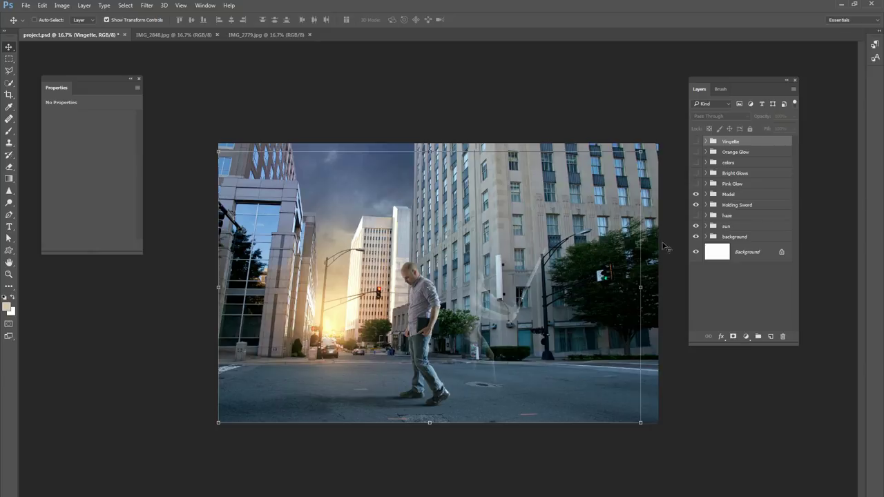
{"action": "left_click", "coordinate": [696, 215]}
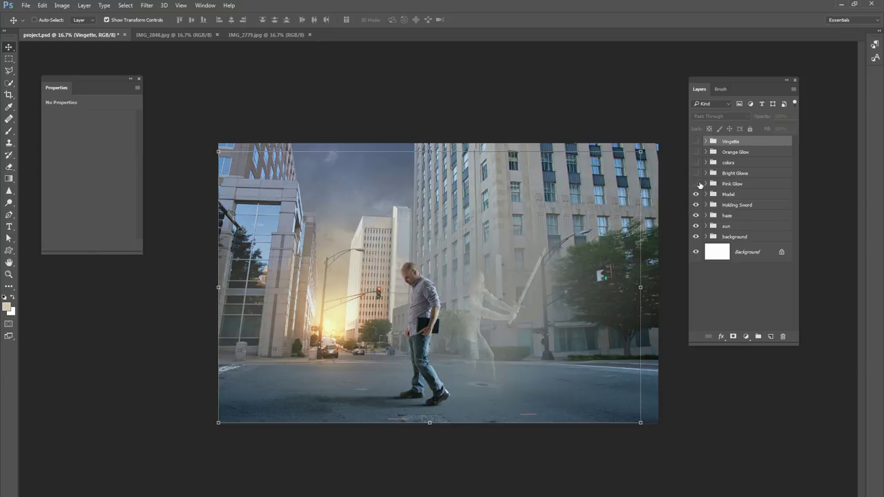
{"action": "left_click", "coordinate": [696, 184]}
{"action": "left_click", "coordinate": [697, 174]}
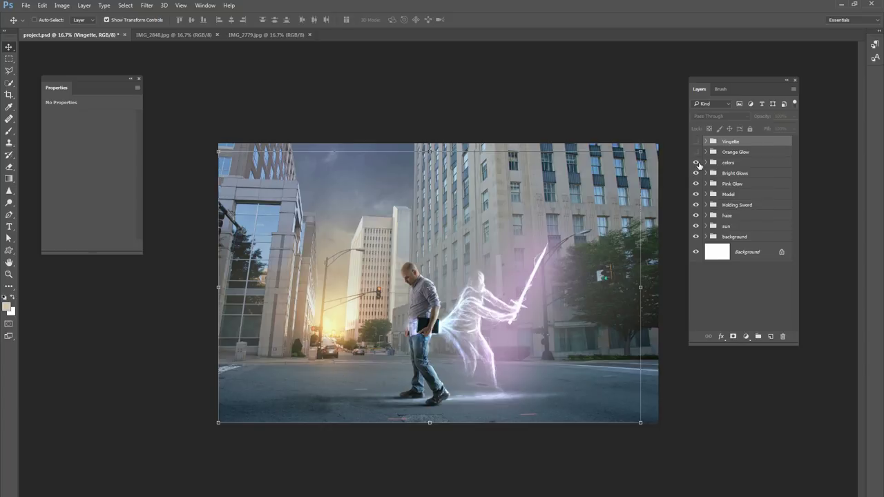
{"action": "left_click", "coordinate": [696, 162]}
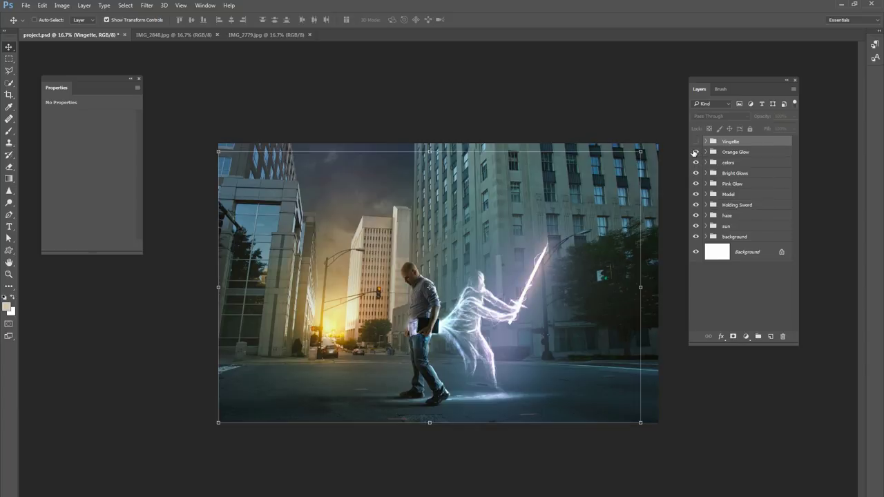
{"action": "left_click", "coordinate": [696, 142]}
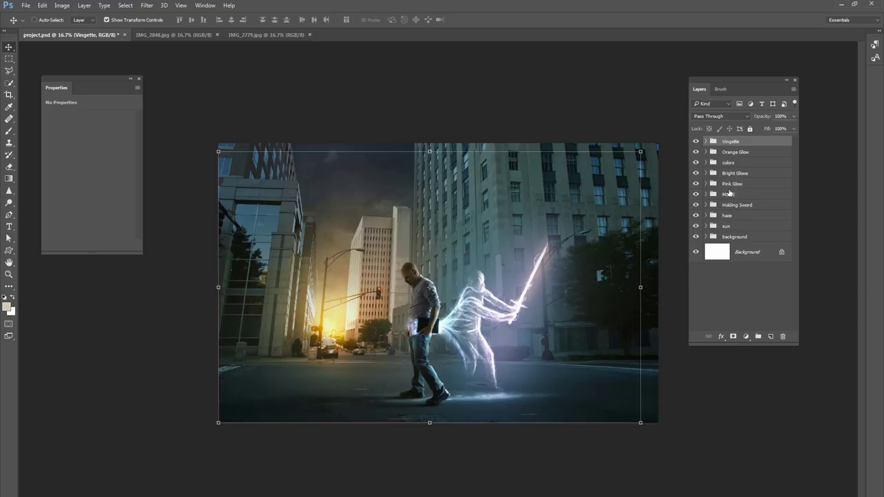